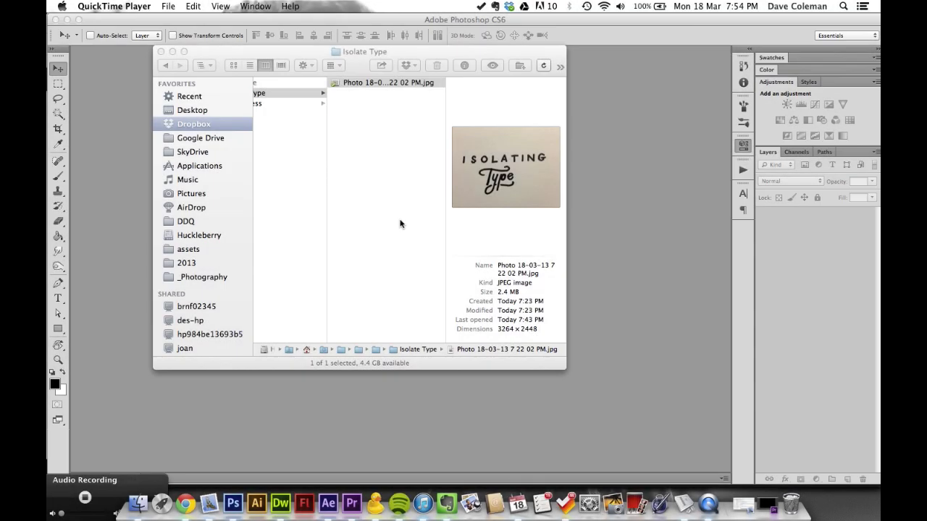
{"action": "left_click", "coordinate": [410, 119]}
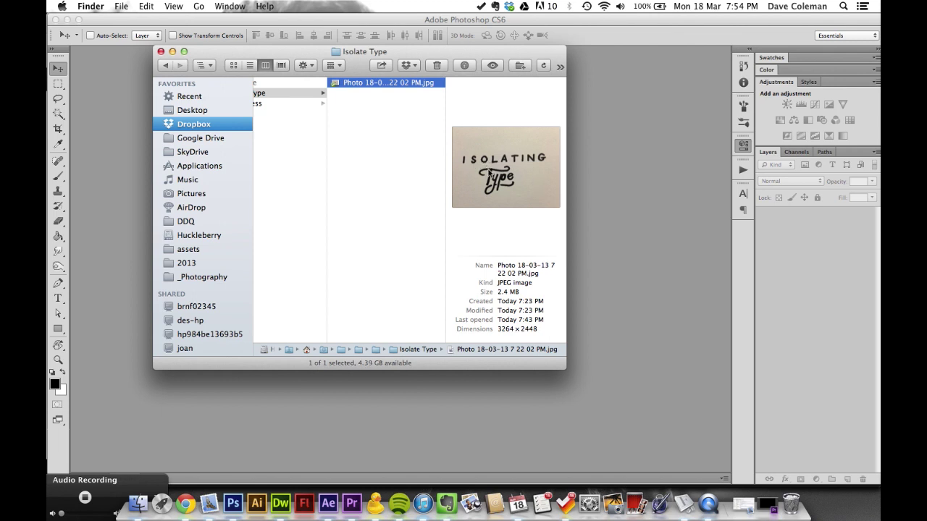
{"action": "right_click", "coordinate": [376, 86]}
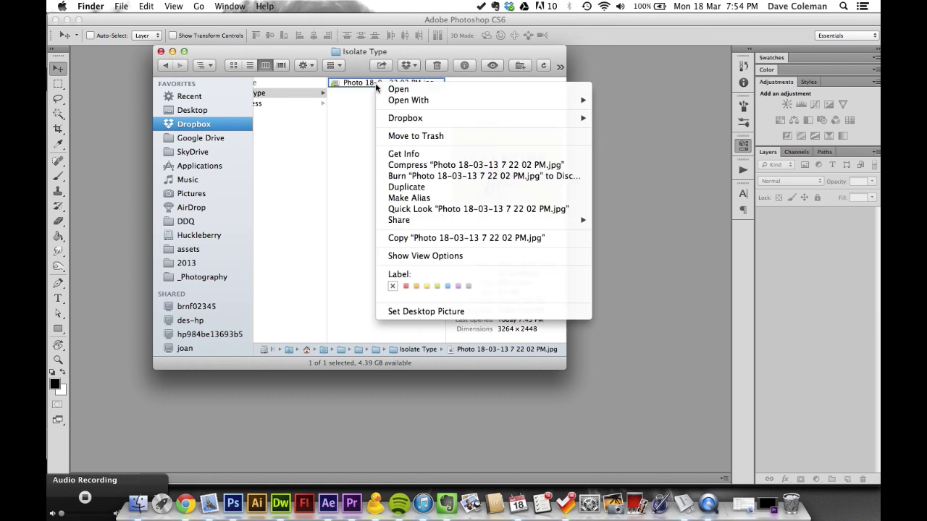
{"action": "mouse_move", "coordinate": [545, 103]}
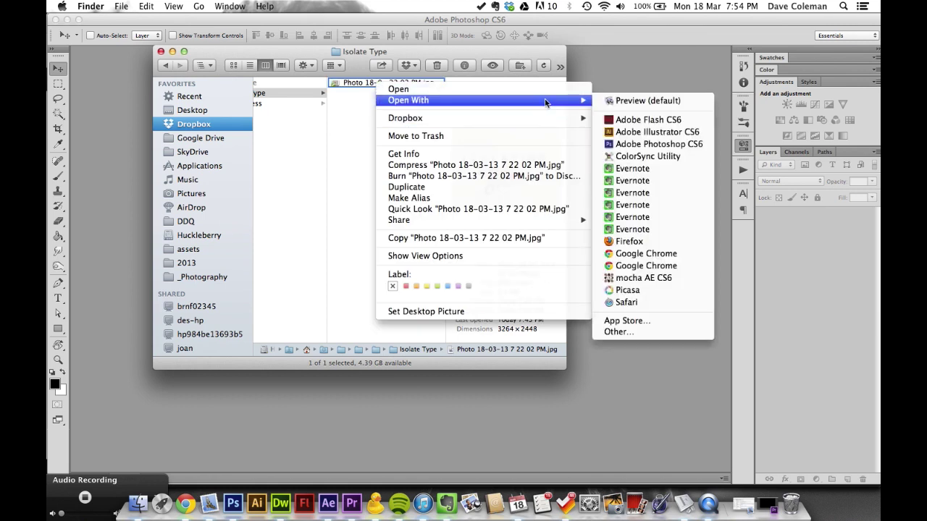
{"action": "left_click", "coordinate": [627, 143]}
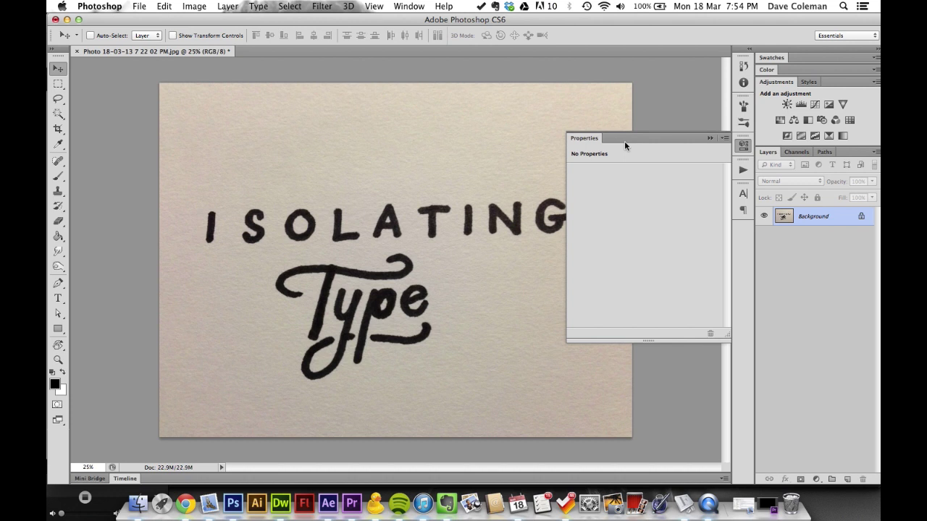
Step: Desaturate the lettering photo and add a Brightness/Contrast adjustment layer above it
{"action": "left_click", "coordinate": [744, 145]}
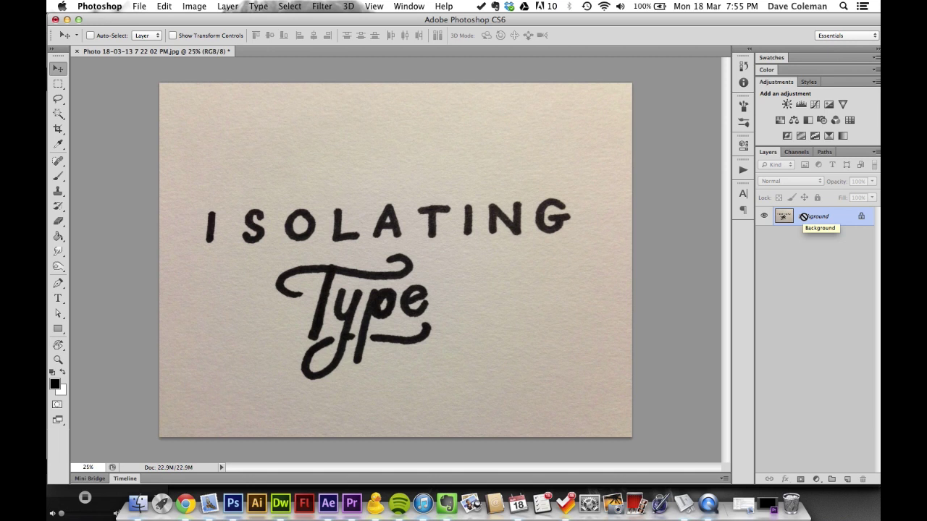
{"action": "key", "text": "shift+super+u"}
{"action": "left_click", "coordinate": [787, 105]}
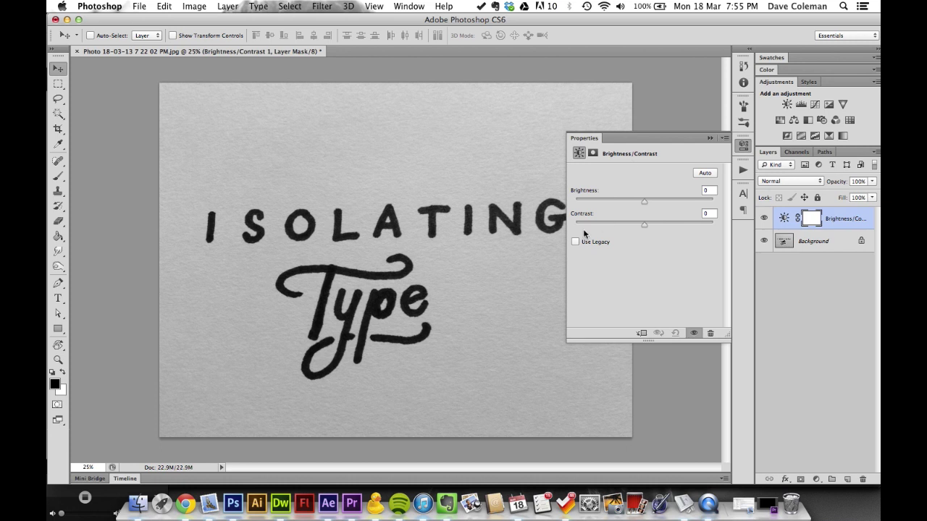
Step: Switch to a fuller-screen view, reset default black and white colours, and scroll the canvas
{"action": "key", "text": "f"}
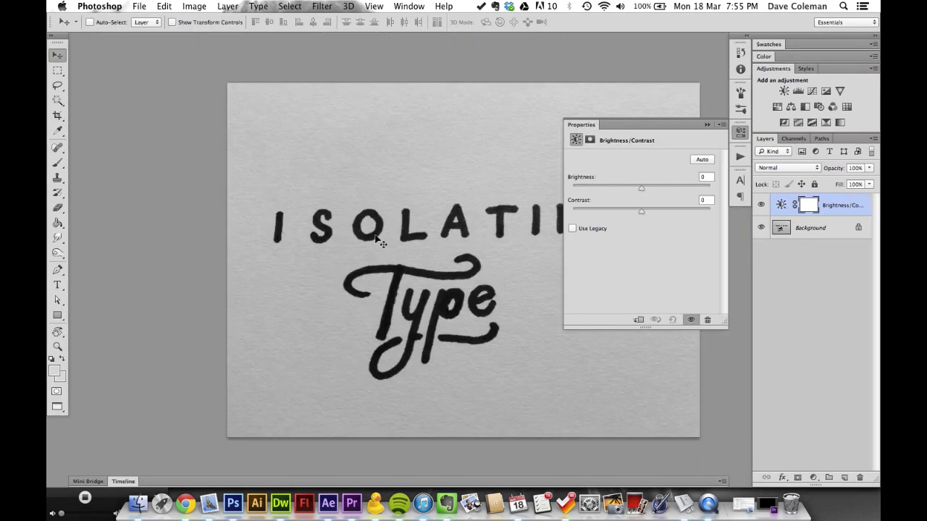
{"action": "key", "text": "d"}
{"action": "scroll", "coordinate": [384, 254], "scroll_direction": "right", "scroll_amount": 5}
{"action": "scroll", "coordinate": [383, 254], "scroll_direction": "down", "scroll_amount": 2}
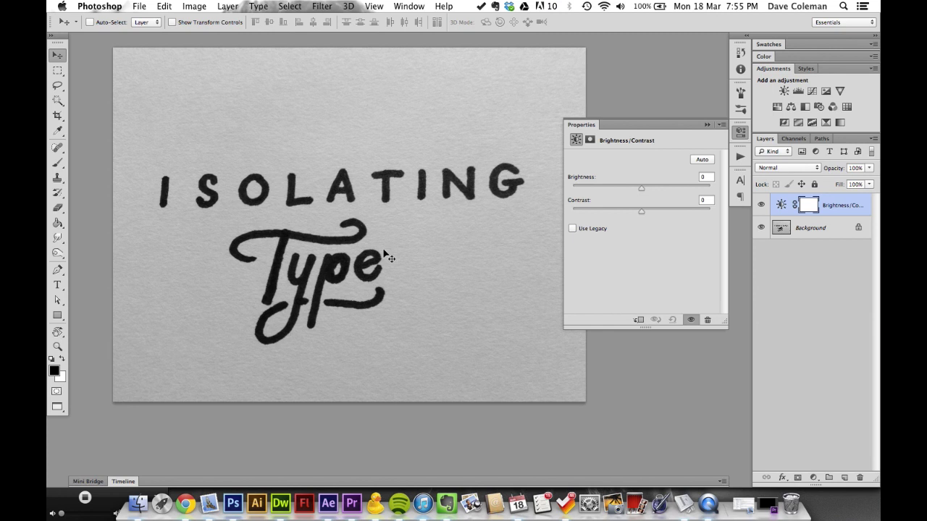
{"action": "scroll", "coordinate": [385, 254], "scroll_direction": "down", "scroll_amount": 1}
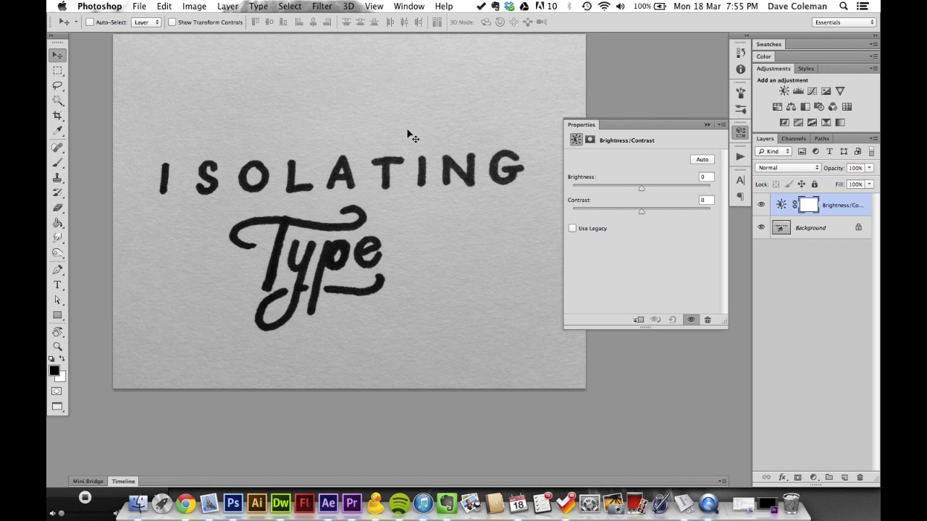
Step: Enable Use Legacy and set Brightness to 67 and Contrast to 58, then close Properties
{"action": "left_click", "coordinate": [573, 229]}
{"action": "left_click_drag", "start_coordinate": [639, 211], "coordinate": [669, 214]}
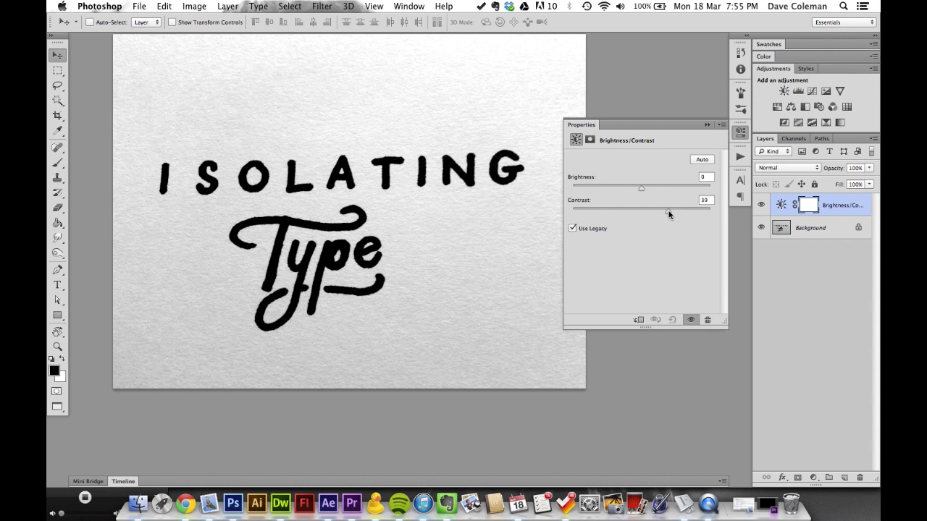
{"action": "scroll", "coordinate": [530, 187], "scroll_direction": "up", "scroll_amount": 2}
{"action": "scroll", "coordinate": [530, 186], "scroll_direction": "right", "scroll_amount": 2}
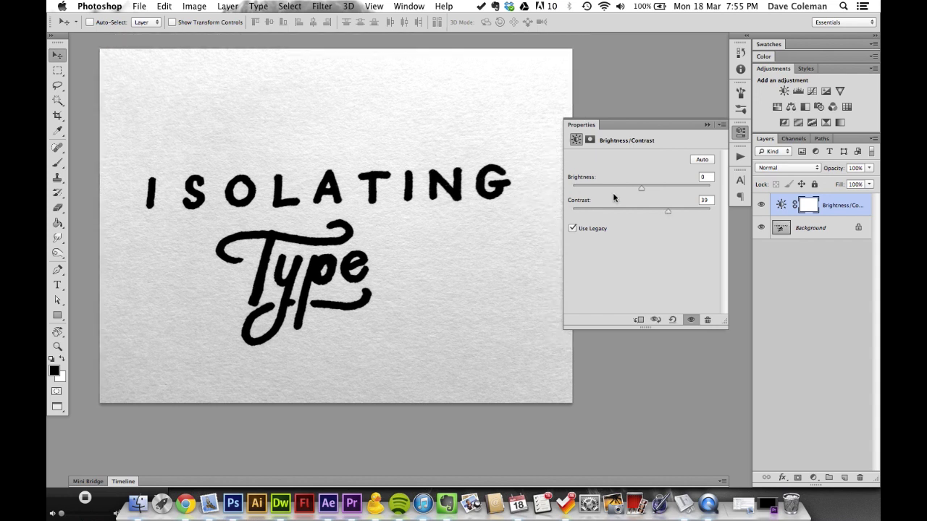
{"action": "left_click", "coordinate": [667, 211]}
{"action": "left_click_drag", "start_coordinate": [671, 215], "coordinate": [674, 214]}
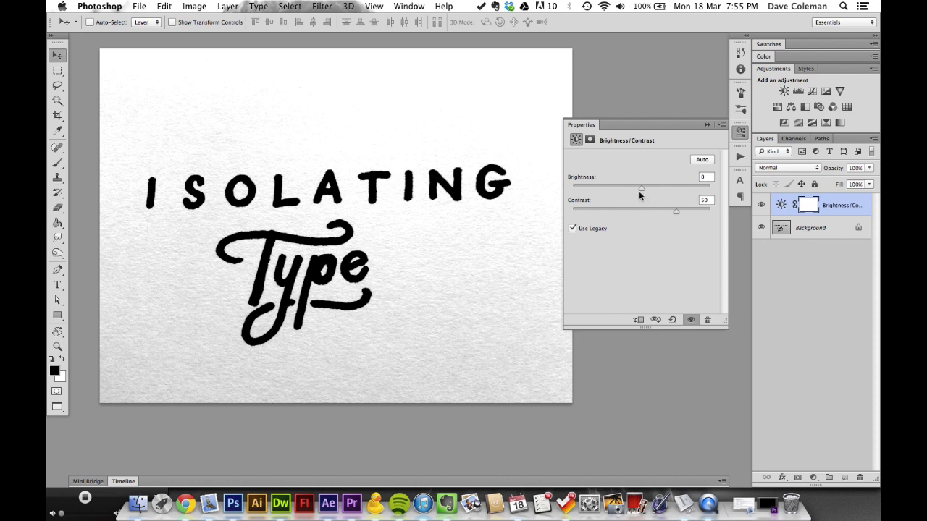
{"action": "left_click_drag", "start_coordinate": [640, 193], "coordinate": [676, 194]}
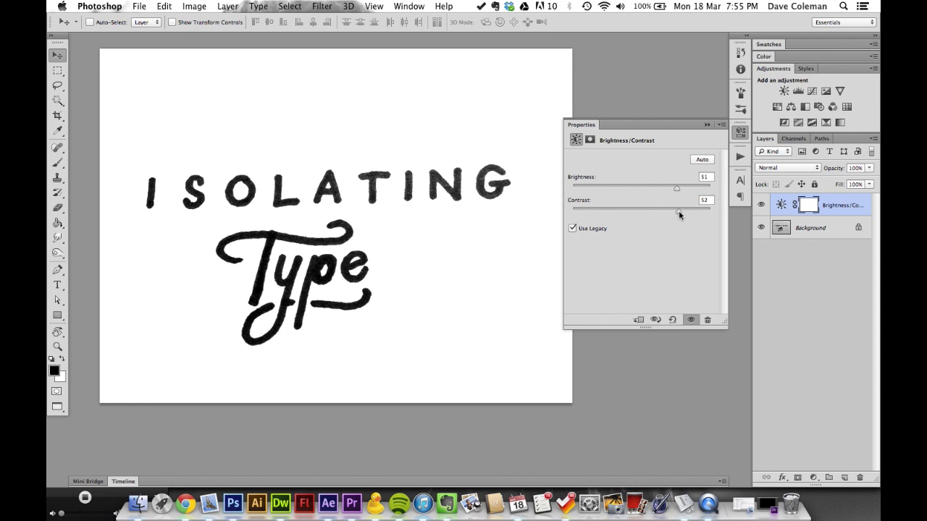
{"action": "left_click_drag", "start_coordinate": [680, 214], "coordinate": [683, 190]}
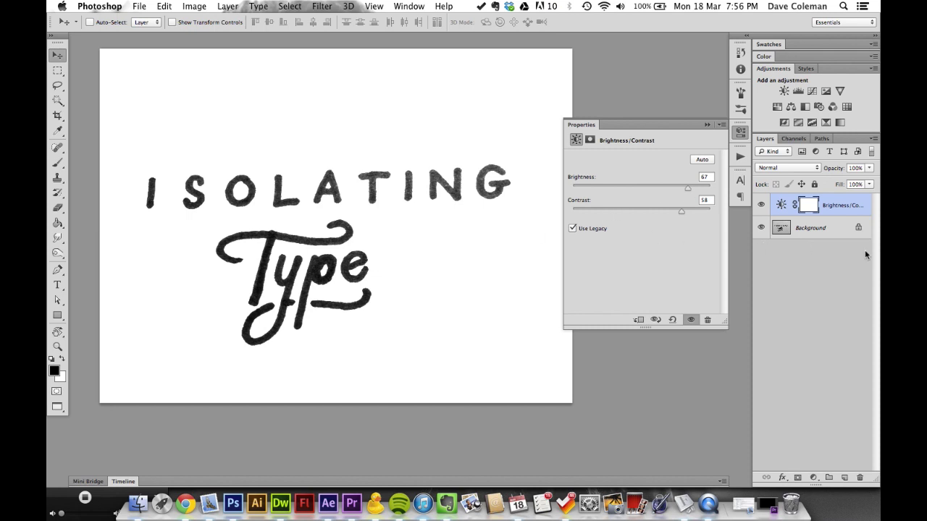
{"action": "left_click", "coordinate": [785, 207]}
{"action": "left_click", "coordinate": [740, 135]}
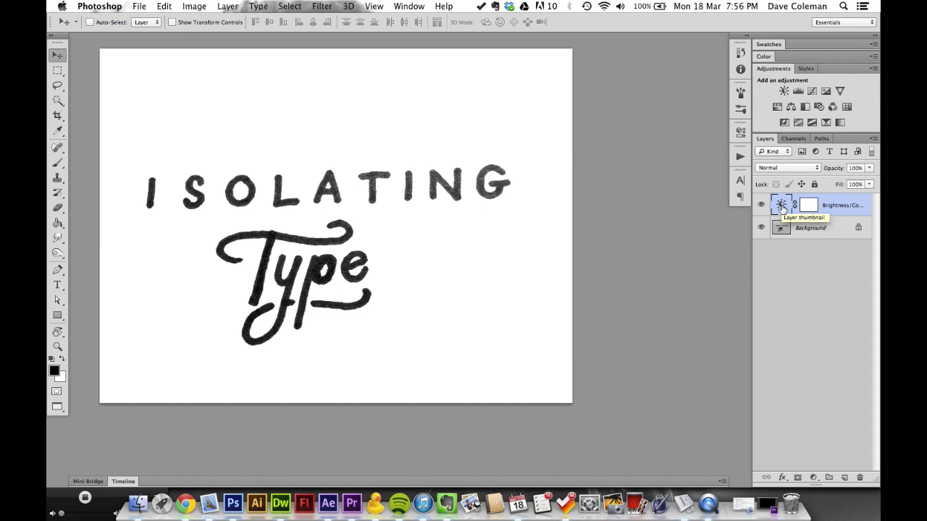
Step: Convert the Background to Layer 0 and merge it with the Brightness/Contrast layer
{"action": "scroll", "coordinate": [531, 202], "scroll_direction": "left", "scroll_amount": 3}
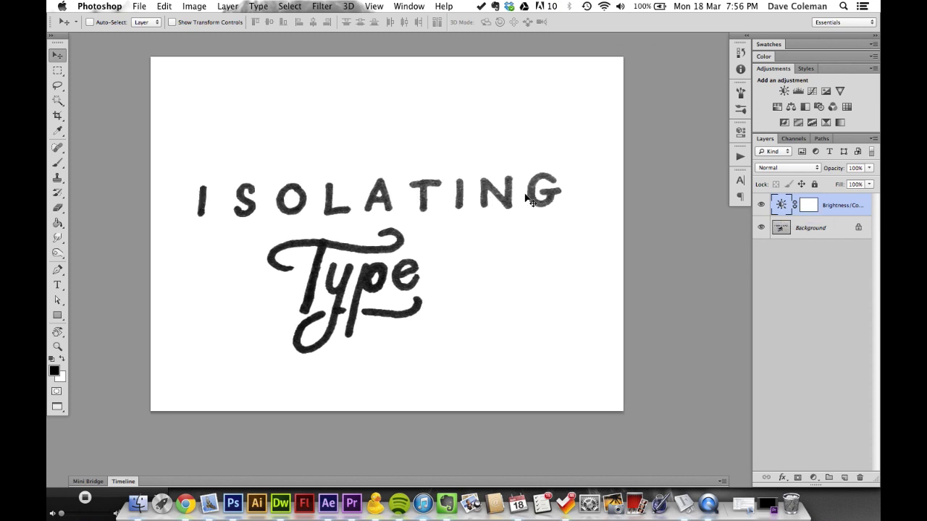
{"action": "double_click", "coordinate": [794, 227]}
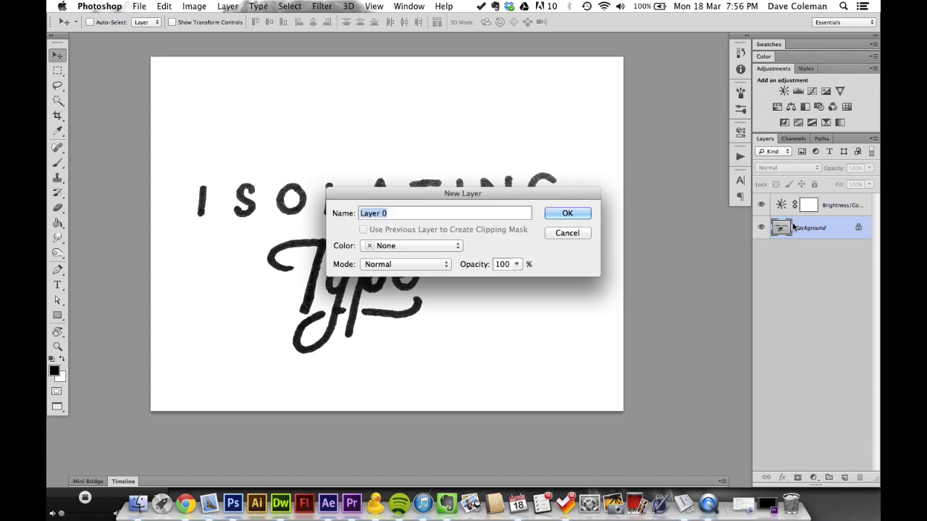
{"action": "left_click", "coordinate": [567, 215]}
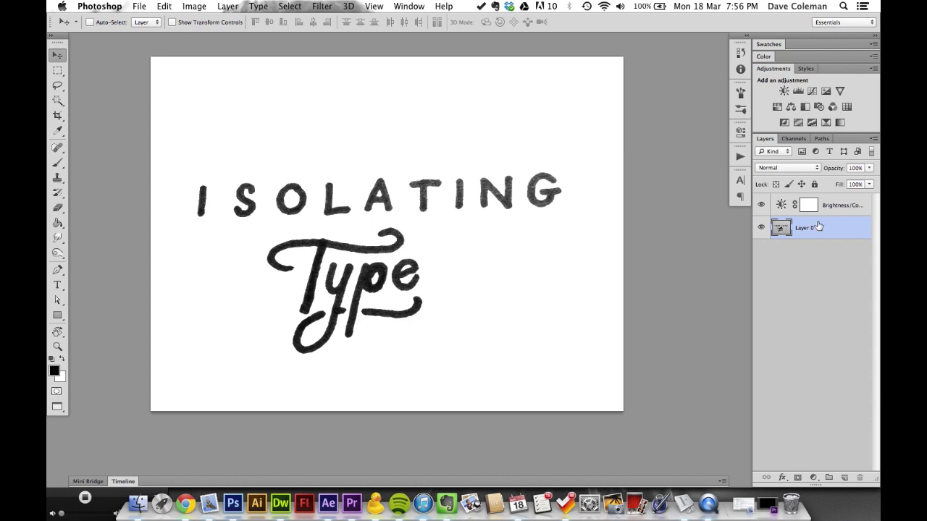
{"action": "left_click", "coordinate": [845, 207], "text": "shift"}
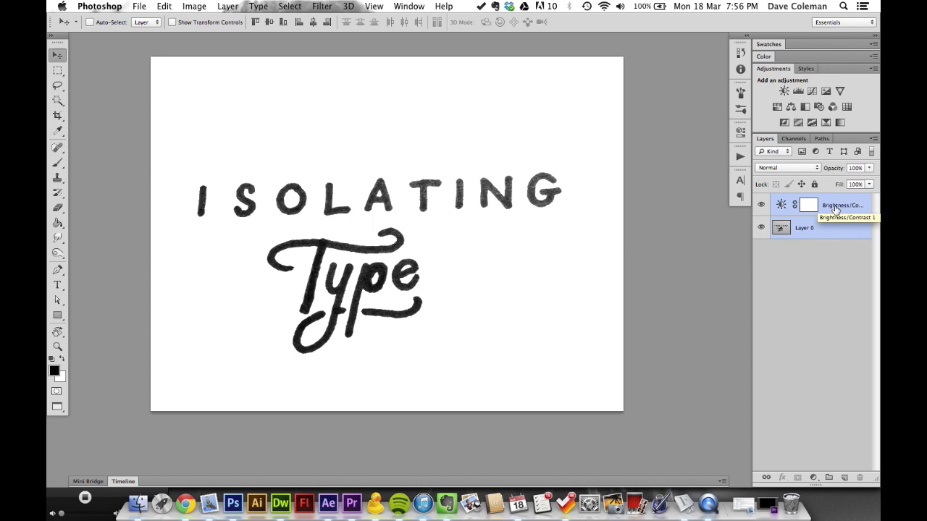
{"action": "key", "text": "super+e"}
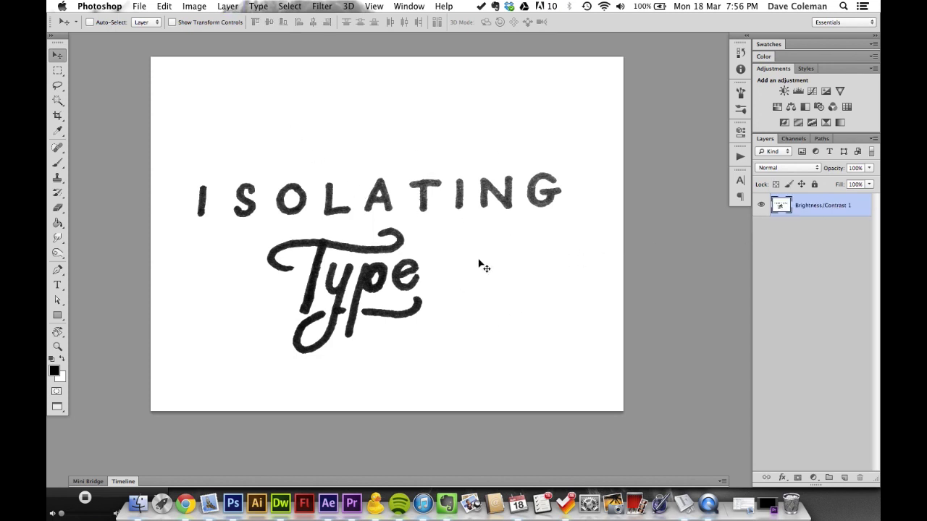
Step: Copy the whole merged image, deselect, add an empty Layer 1, and reselect the merged layer
{"action": "key", "text": "super+a"}
{"action": "key", "text": "super+c"}
{"action": "key", "text": "super+d"}
{"action": "left_click", "coordinate": [845, 478]}
{"action": "left_click", "coordinate": [807, 236]}
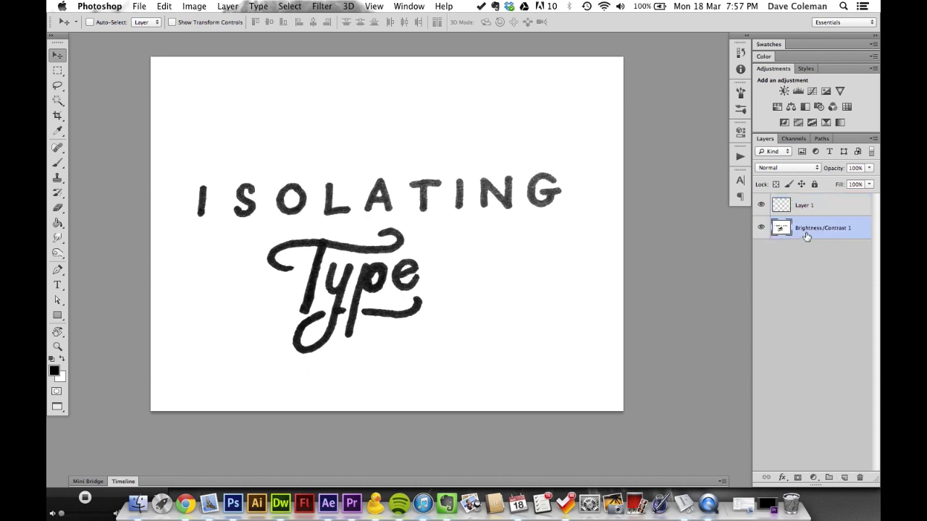
Step: Delete the merged Brightness/Contrast 1 layer and paste the copied lettering into a Quick Mask
{"action": "key", "text": "BackSpace"}
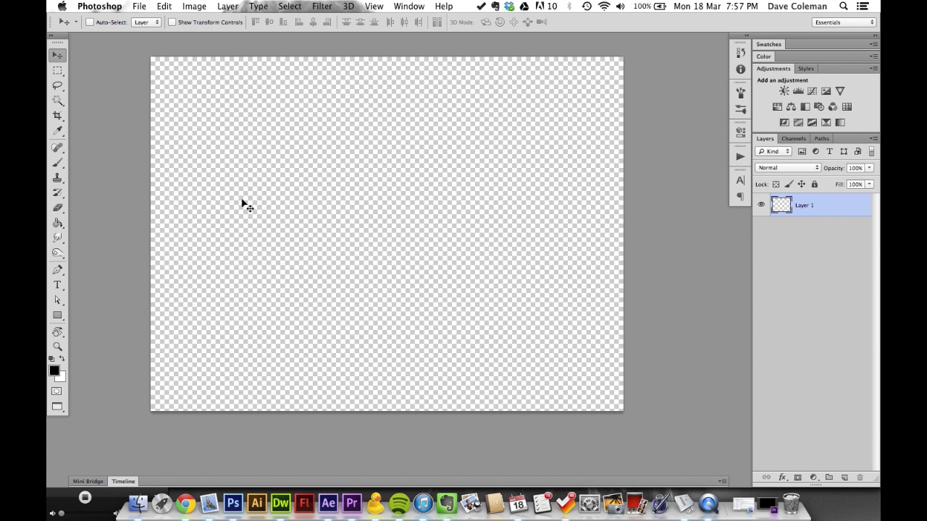
{"action": "key", "text": "q"}
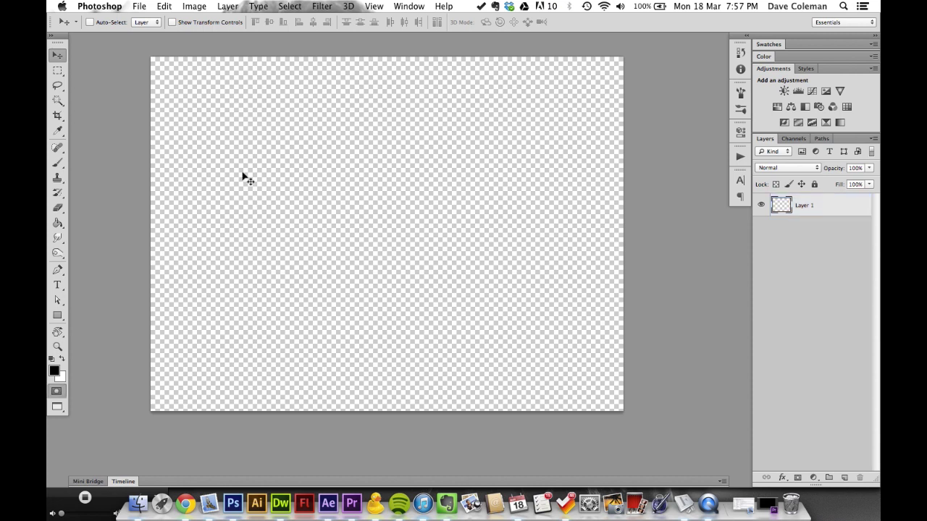
{"action": "key", "text": "super+v"}
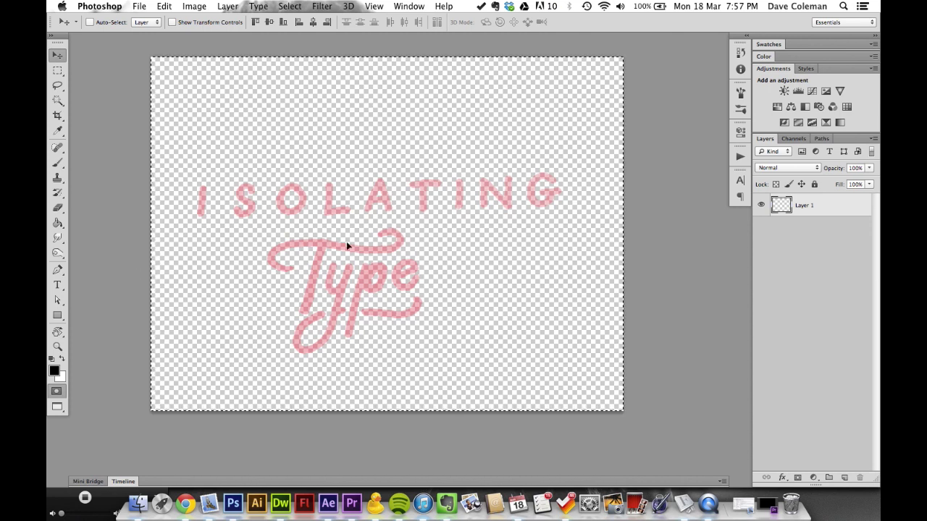
Step: Turn the Quick Mask into a selection and clear everything around the letters to transparent
{"action": "key", "text": "q"}
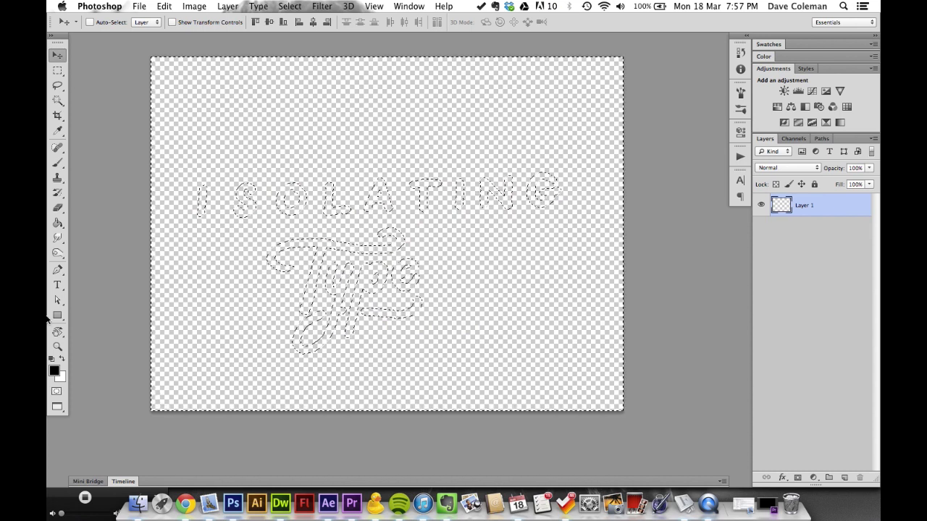
{"action": "key", "text": "x"}
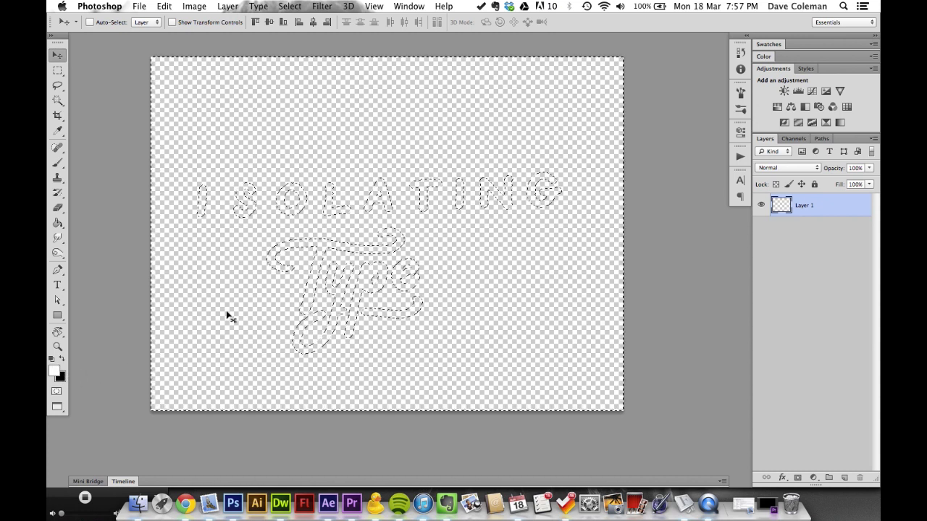
{"action": "key", "text": "super+BackSpace"}
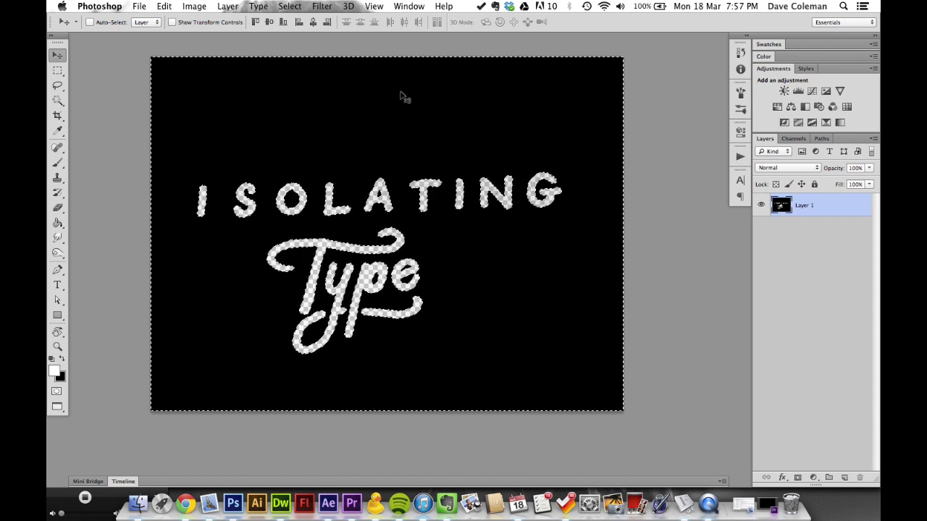
{"action": "key", "text": "BackSpace"}
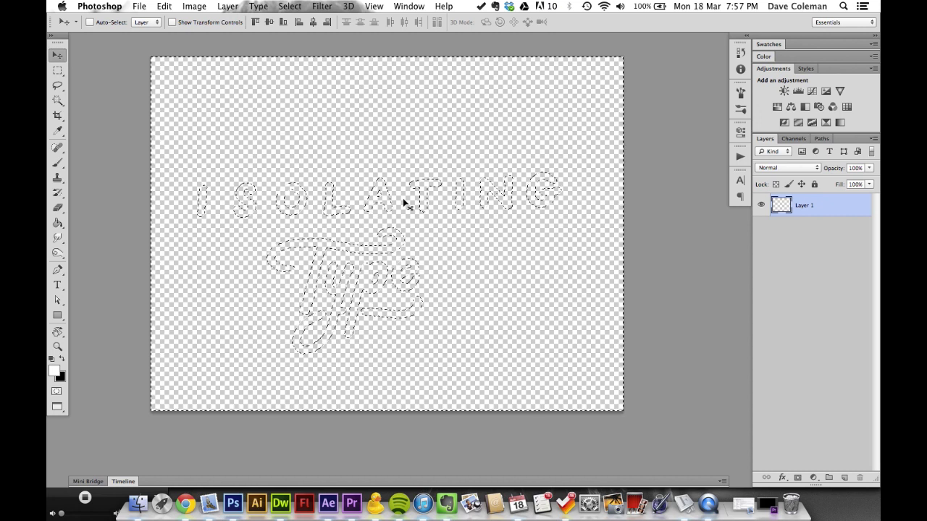
Step: Invert the selection to just the lettering and fill it with the grey texture
{"action": "key", "text": "super+shift+i"}
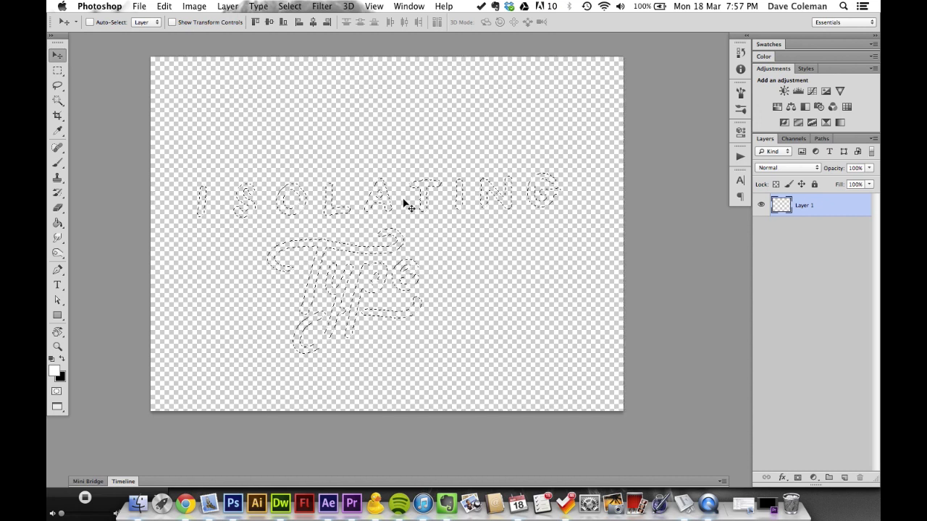
{"action": "key", "text": "super+s"}
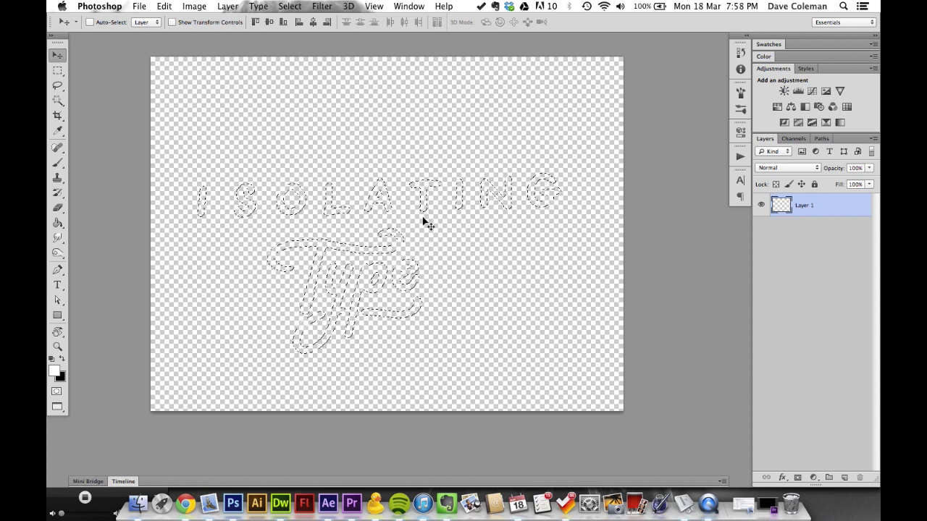
{"action": "key", "text": "super+z"}
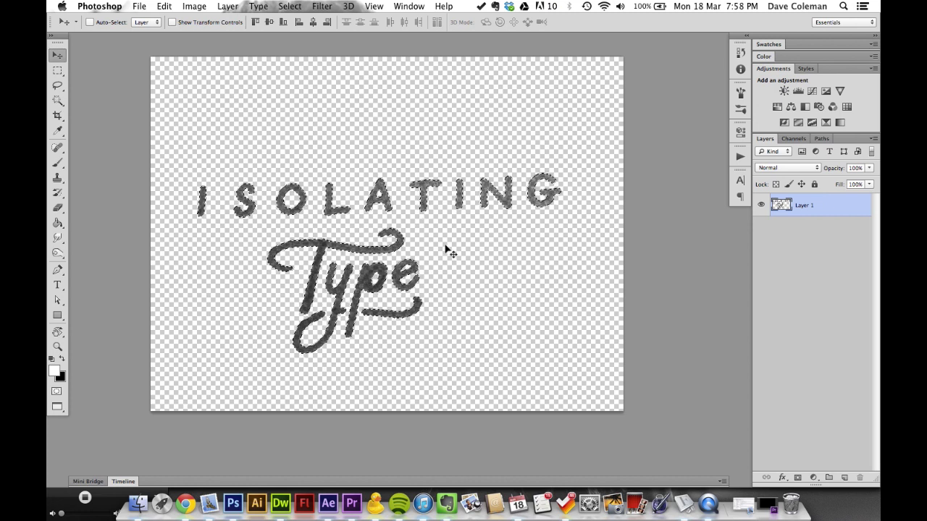
Step: Deselect and trim the canvas tightly around the ISOLATING Type lettering with Image > Trim
{"action": "key", "text": "super+d"}
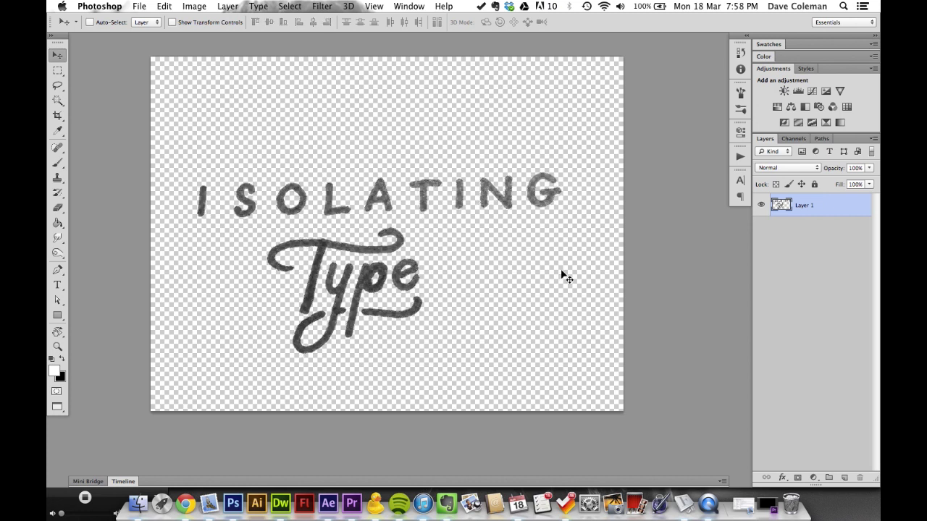
{"action": "left_click", "coordinate": [195, 5]}
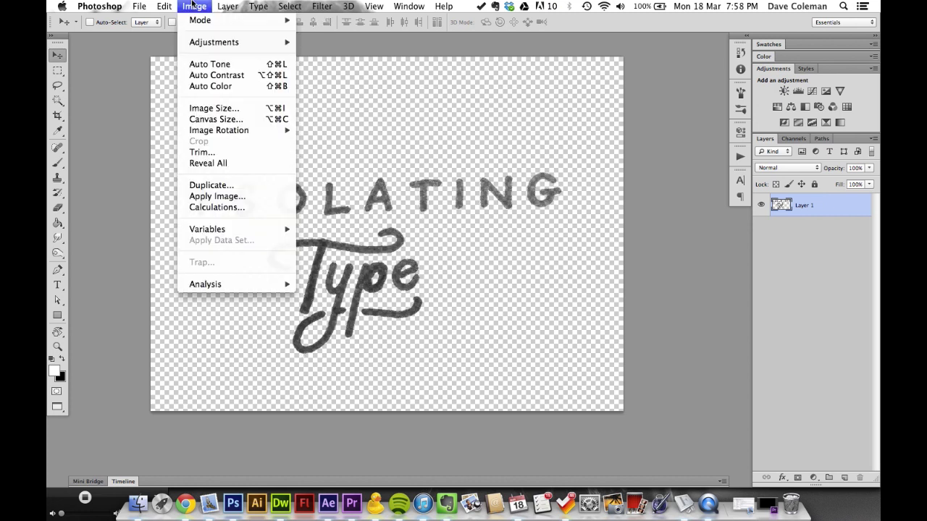
{"action": "left_click", "coordinate": [206, 153]}
{"action": "left_click", "coordinate": [528, 196]}
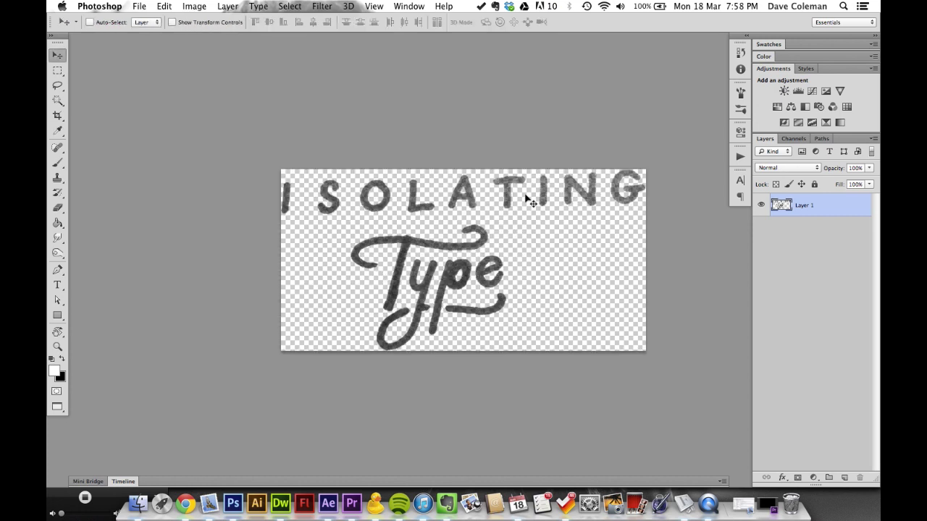
Step: Save the lettering as 'isoltate type.psd'
{"action": "key", "text": "super+shift+s"}
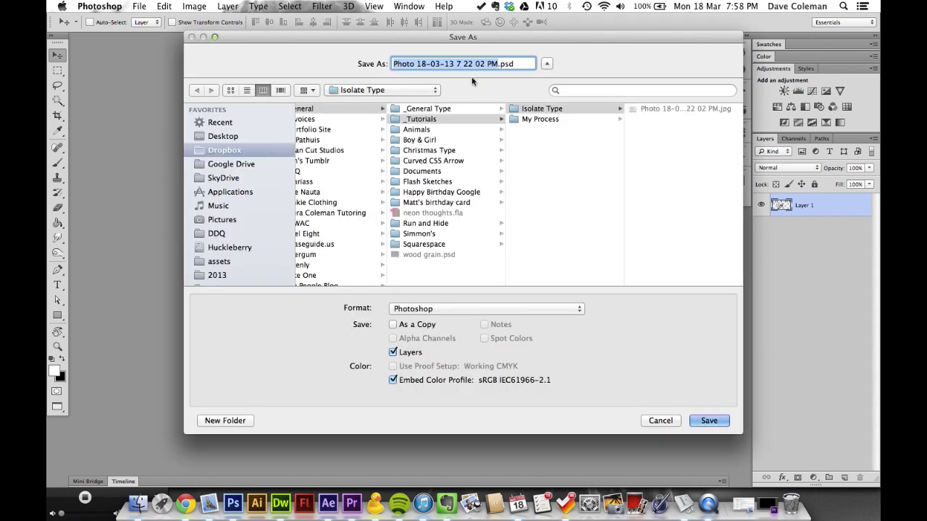
{"action": "type", "text": "isoltate type"}
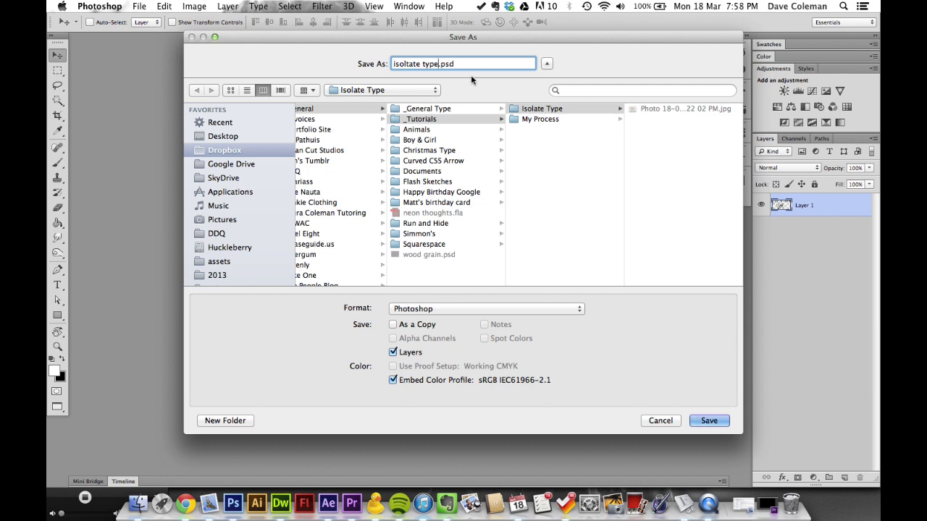
{"action": "left_click", "coordinate": [707, 420]}
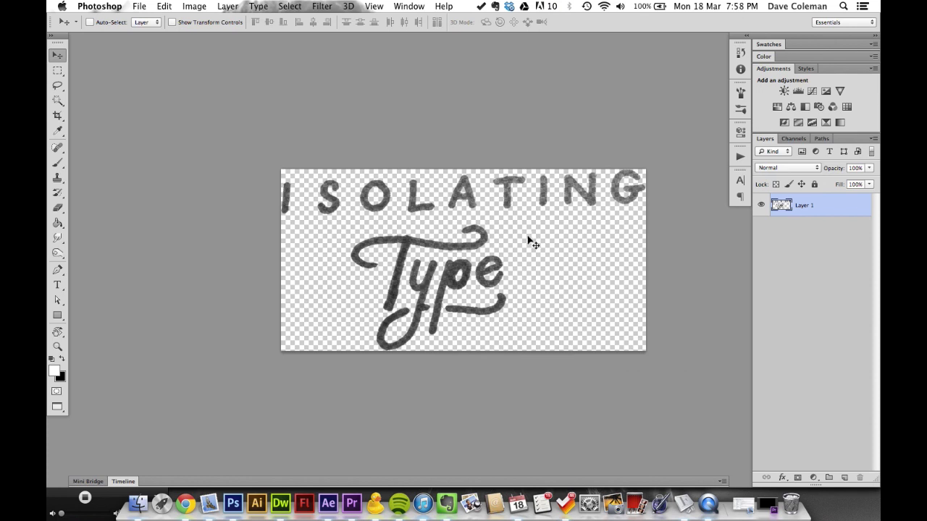
Step: Close the lettering document and start a new document, first mistyping the width as 8000
{"action": "key", "text": "super+w"}
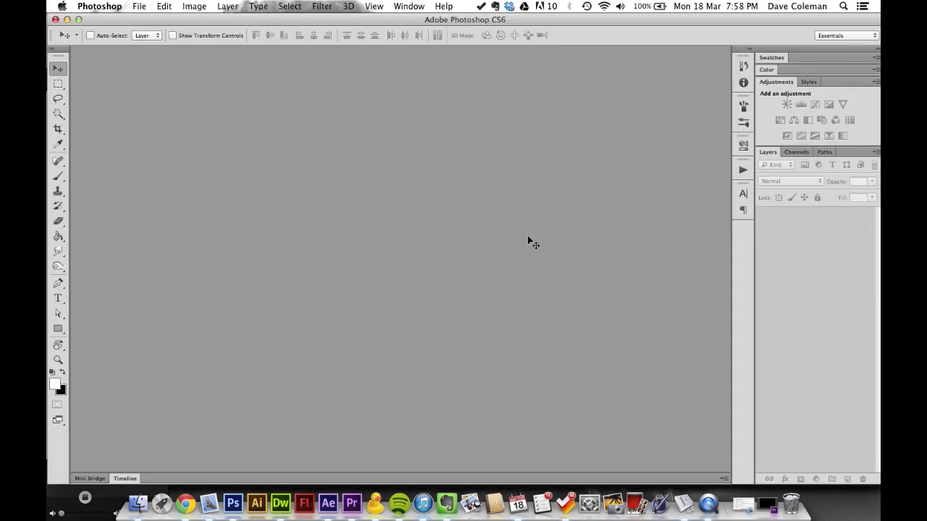
{"action": "key", "text": "super+n"}
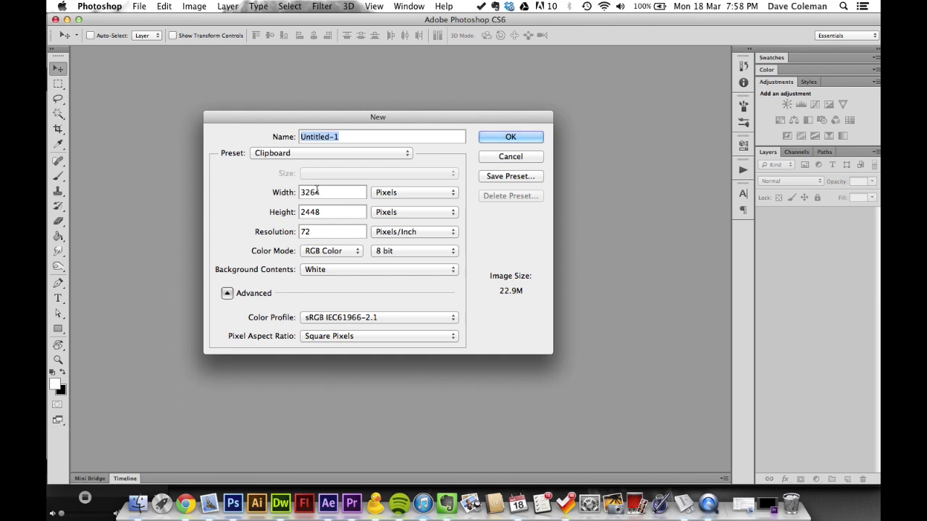
{"action": "double_click", "coordinate": [317, 192]}
{"action": "type", "text": "8000"}
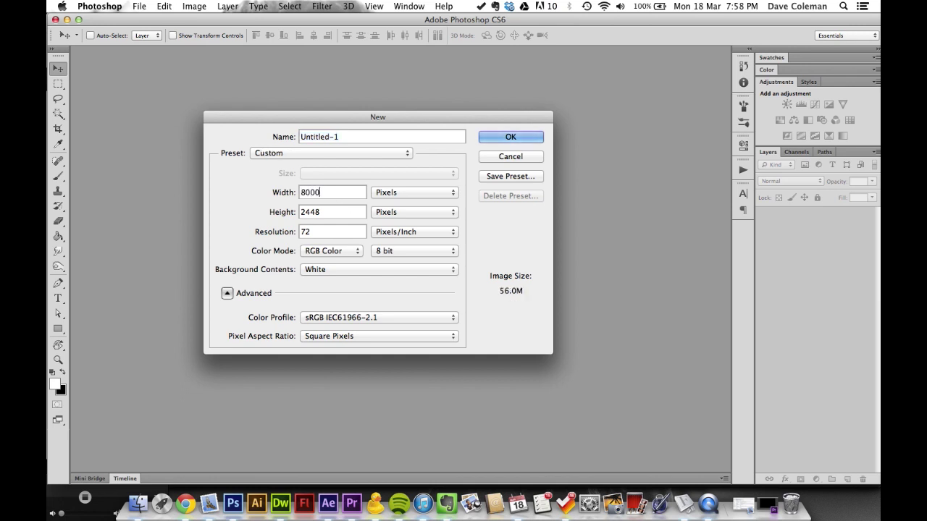
{"action": "key", "text": "F12"}
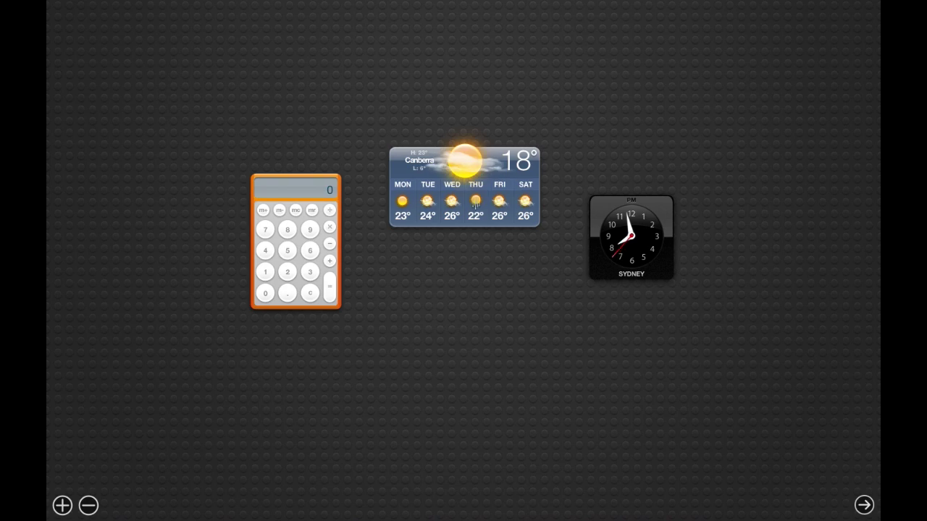
{"action": "key", "text": "F12"}
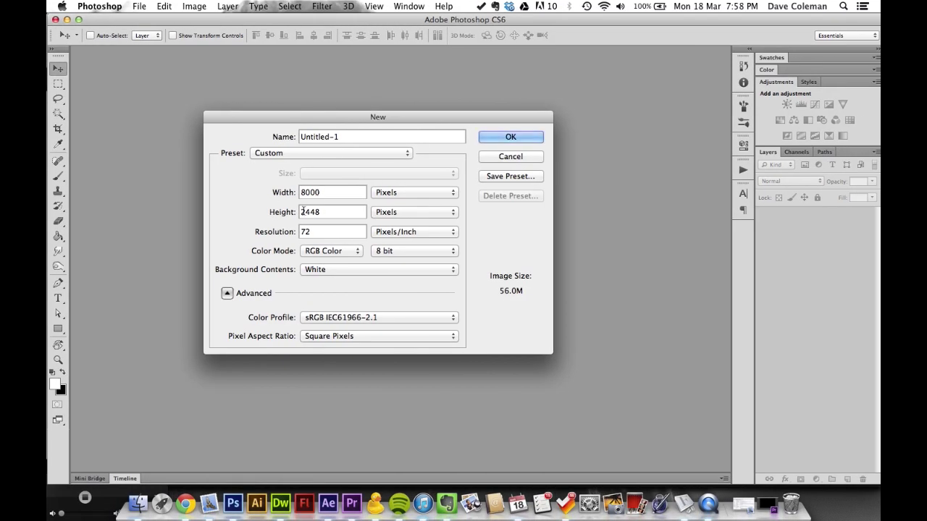
Step: Correct the new document size to 800 × 800 pixels and create it
{"action": "double_click", "coordinate": [313, 192]}
{"action": "type", "text": "800"}
{"action": "key", "text": "Tab"}
{"action": "type", "text": "800"}
{"action": "key", "text": "Return"}
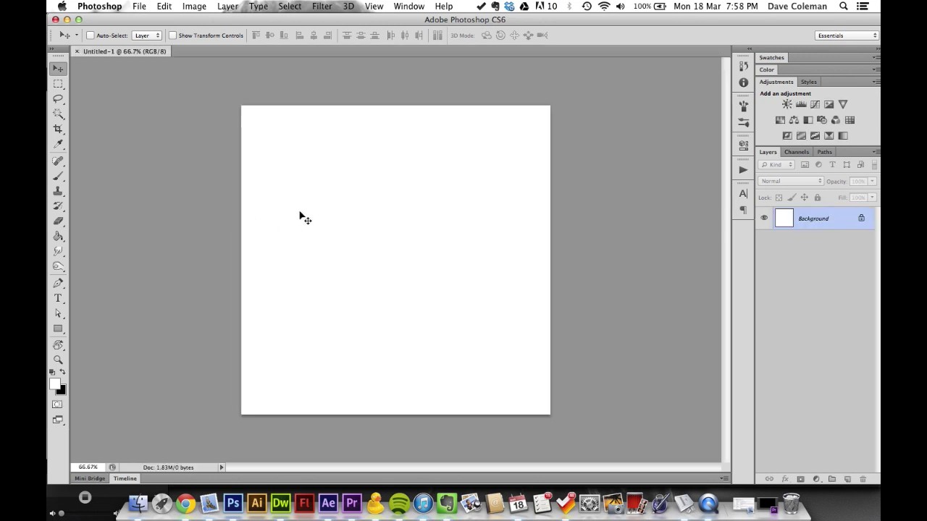
{"action": "left_click", "coordinate": [139, 6]}
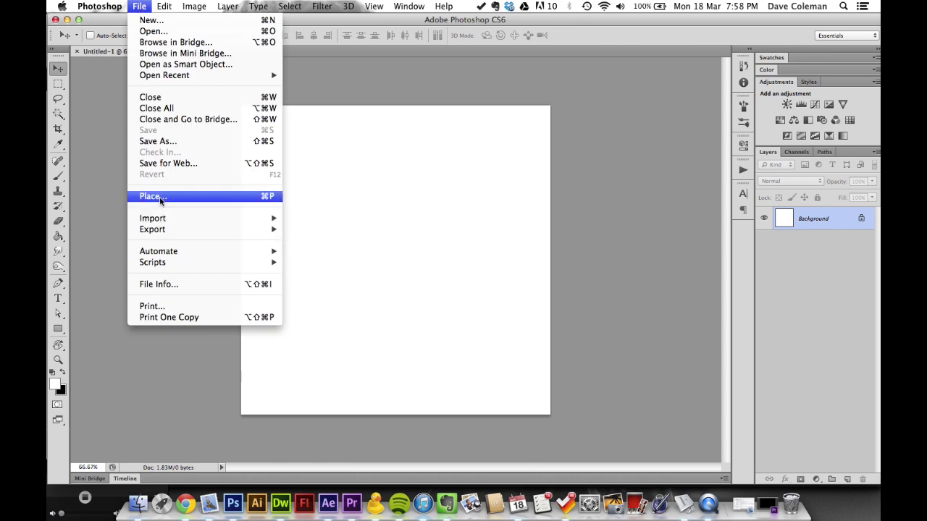
Step: Place the black-and-white airport photo 007.jpg from the _Photography Gold Coast folder
{"action": "left_click", "coordinate": [184, 197]}
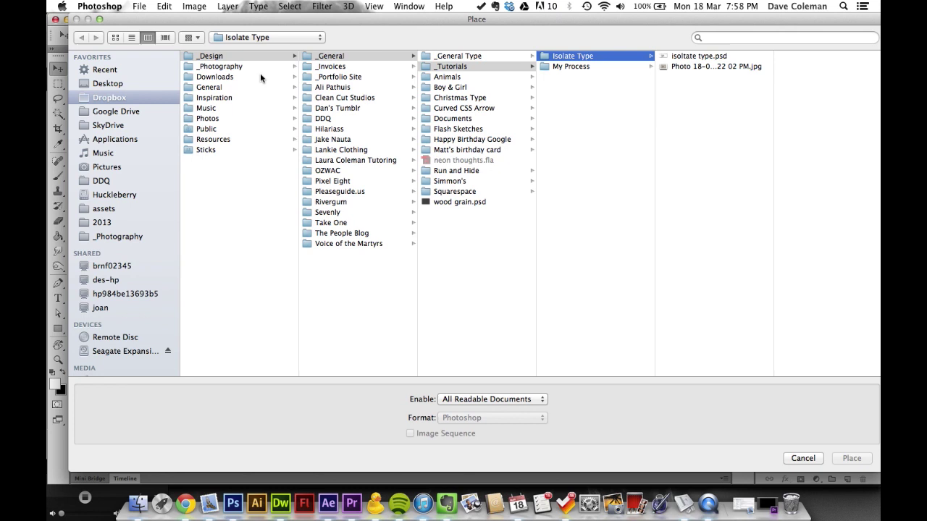
{"action": "left_click", "coordinate": [228, 66]}
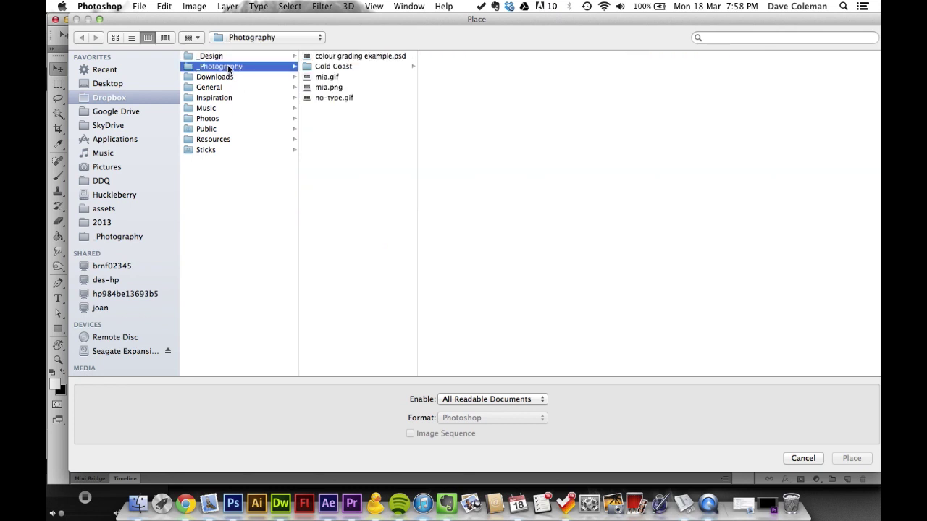
{"action": "left_click", "coordinate": [338, 66]}
{"action": "left_click", "coordinate": [443, 57]}
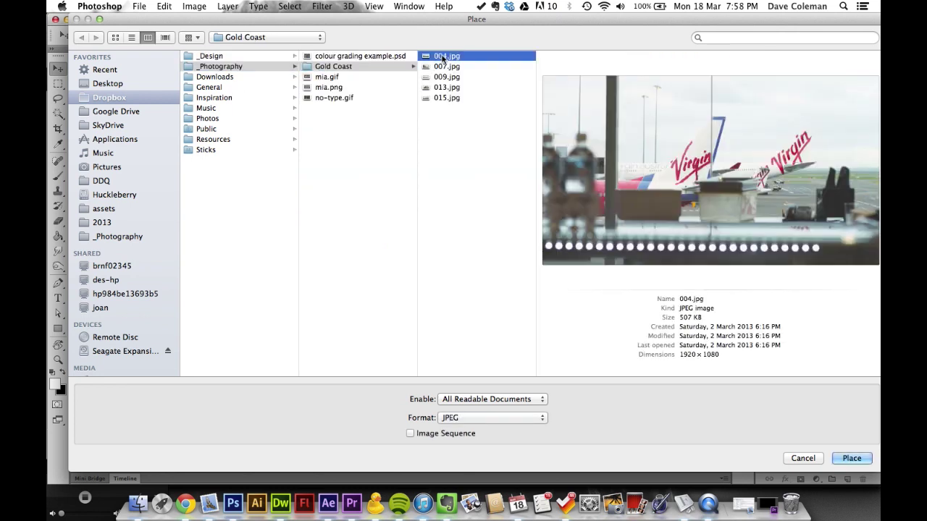
{"action": "key", "text": "Down"}
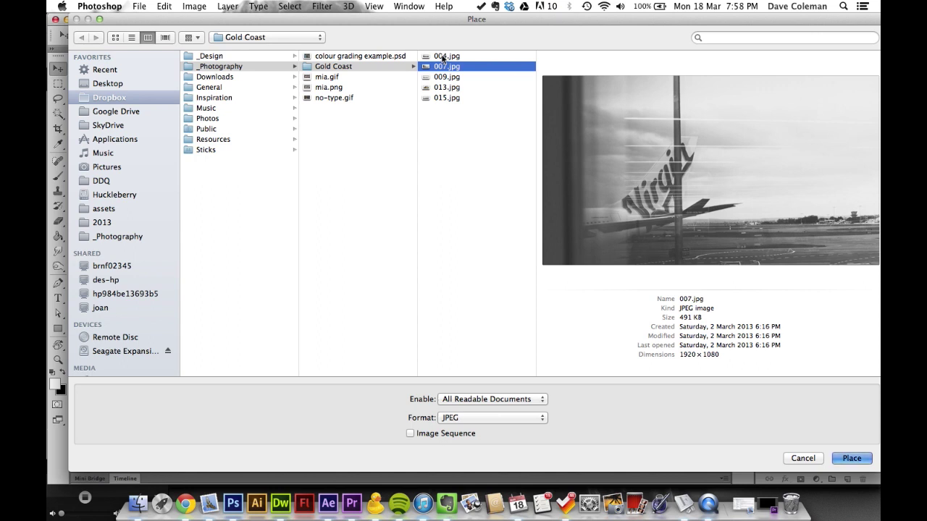
{"action": "key", "text": "Return"}
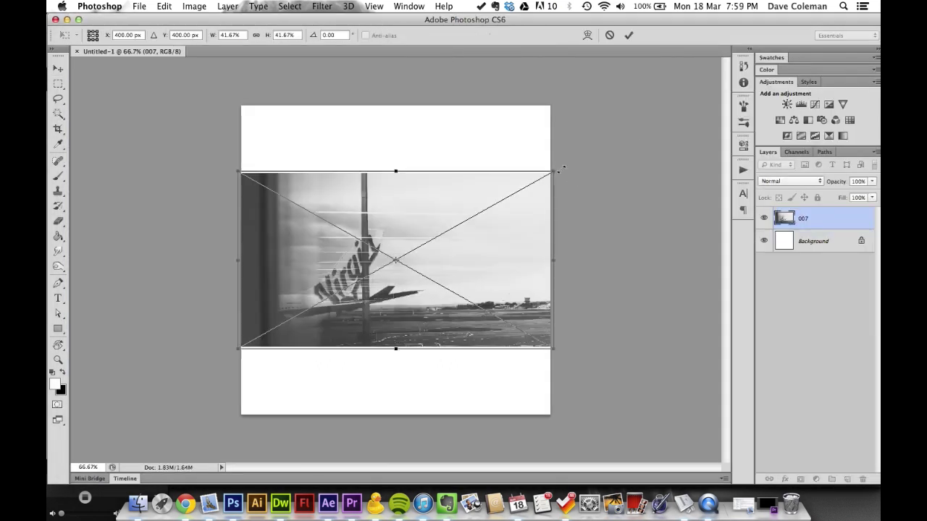
Step: Enlarge the 007 photo to cover the square canvas and shift it sideways
{"action": "left_click_drag", "start_coordinate": [555, 171], "coordinate": [728, 93]}
{"action": "key", "text": "Return"}
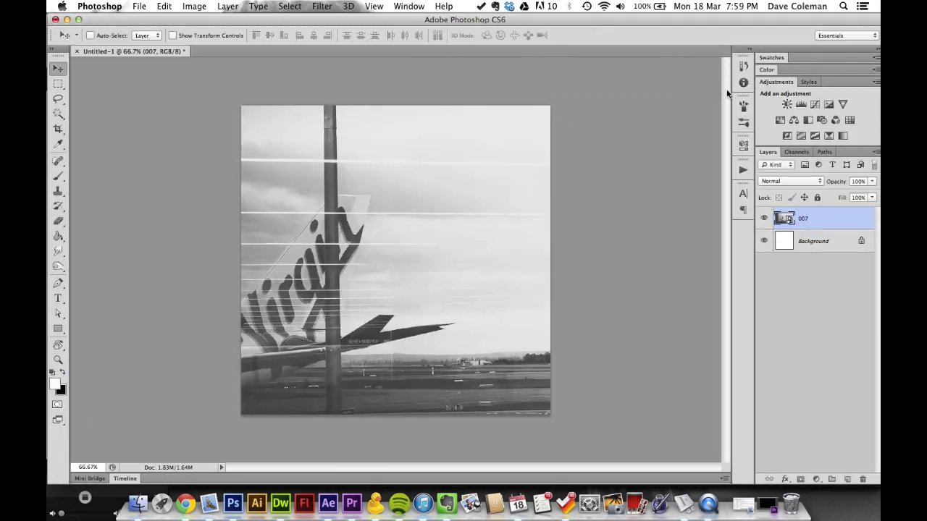
{"action": "left_click_drag", "start_coordinate": [405, 209], "coordinate": [354, 215]}
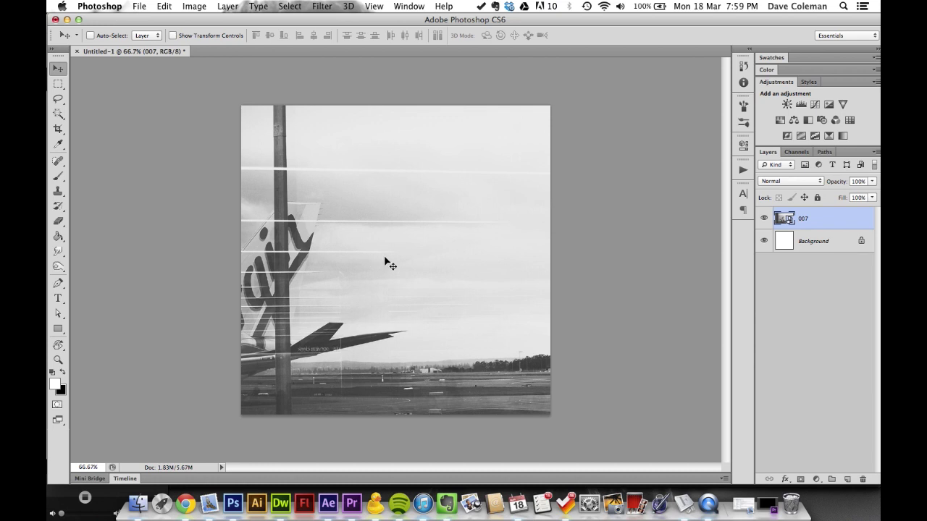
Step: Place isolate type.psd from the Dropbox _Design/_General/_General Type/_Tutorials/Isolate Type folder
{"action": "left_click", "coordinate": [138, 6]}
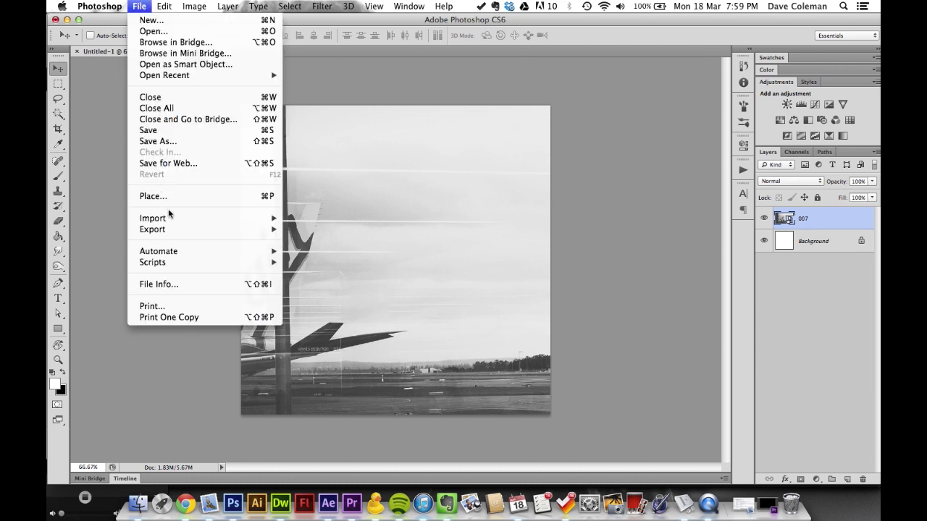
{"action": "left_click", "coordinate": [365, 192]}
{"action": "left_click", "coordinate": [141, 5]}
{"action": "left_click", "coordinate": [154, 196]}
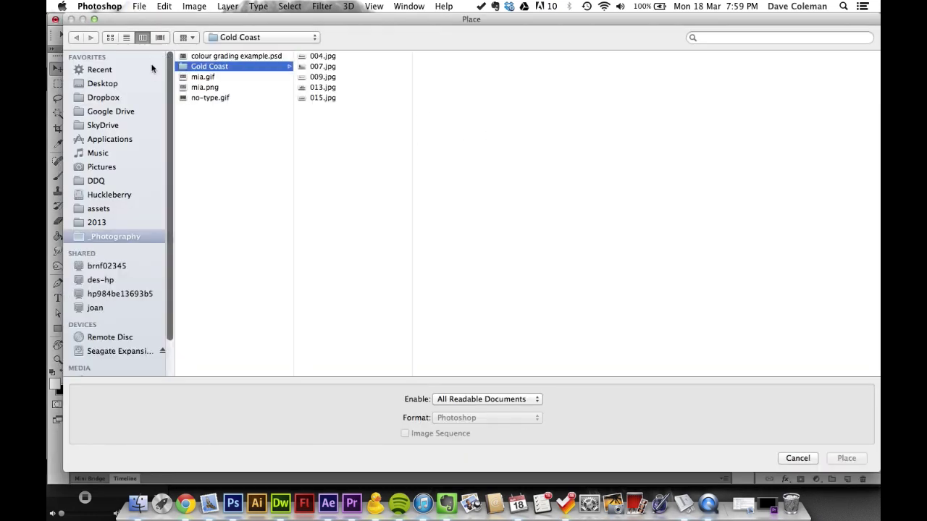
{"action": "left_click", "coordinate": [100, 69]}
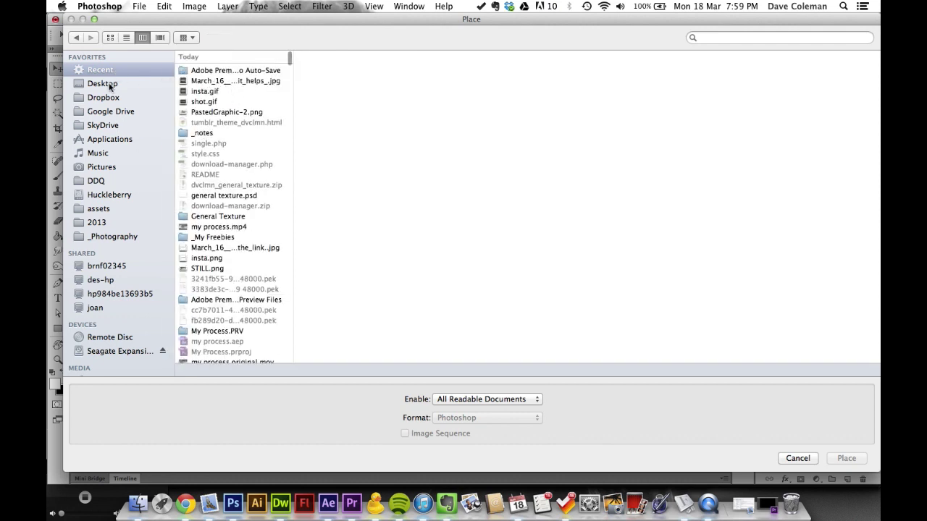
{"action": "left_click", "coordinate": [105, 97]}
{"action": "left_click", "coordinate": [203, 58]}
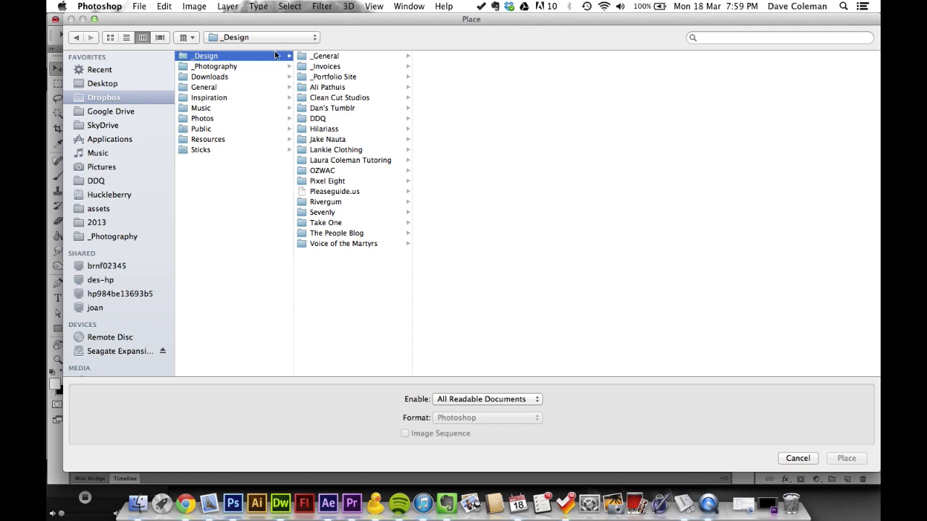
{"action": "left_click", "coordinate": [337, 58]}
{"action": "left_click", "coordinate": [454, 56]}
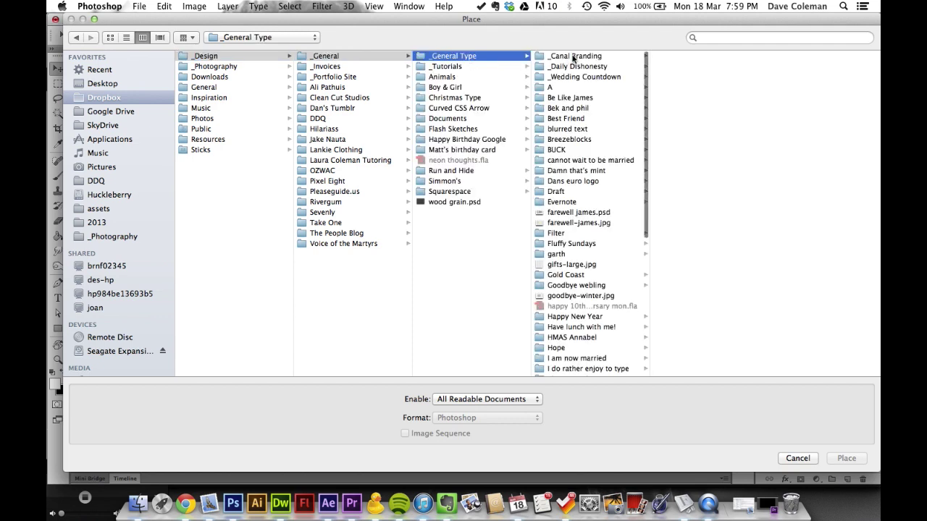
{"action": "left_click", "coordinate": [452, 69]}
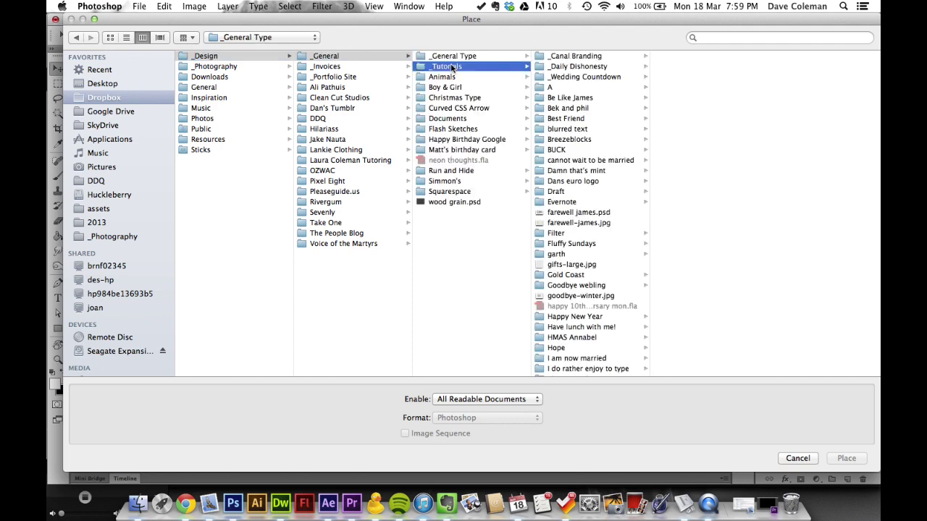
{"action": "left_click", "coordinate": [584, 58]}
{"action": "left_click", "coordinate": [706, 58]}
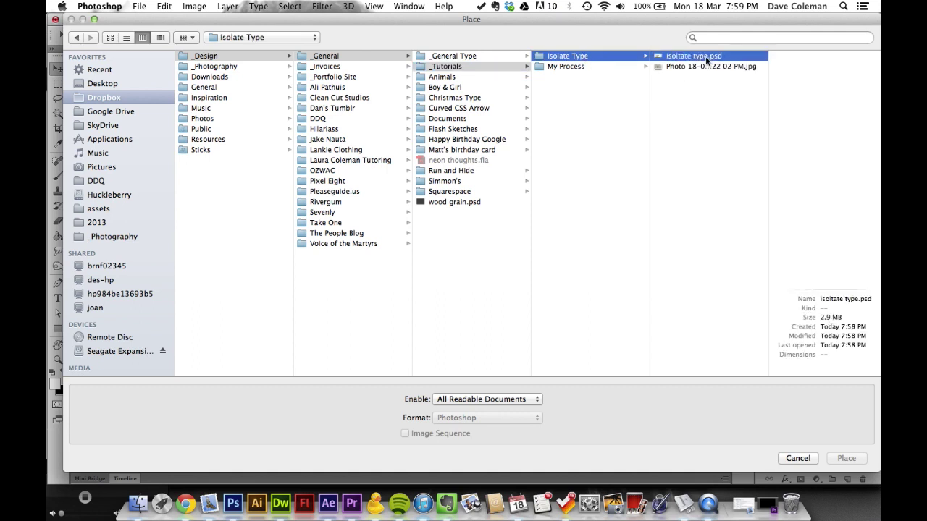
{"action": "key", "text": "Return"}
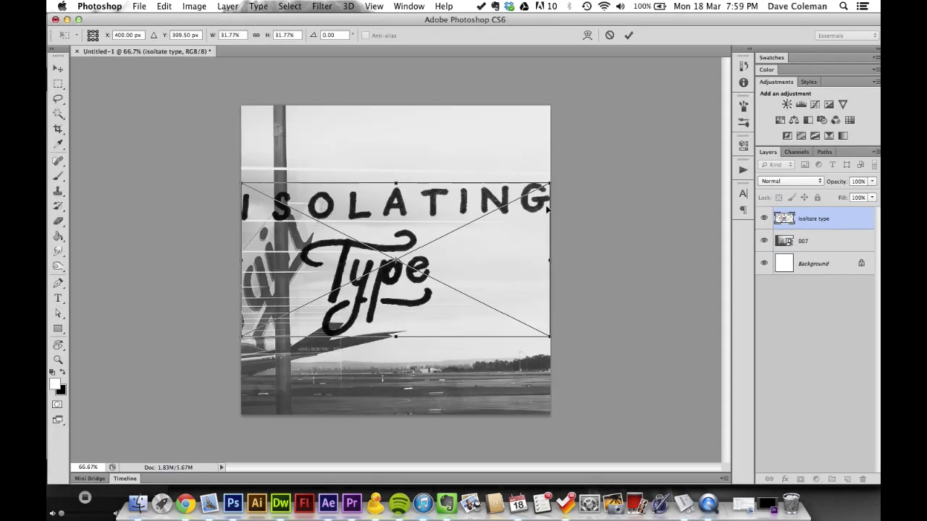
Step: Resize the lettering and centre it over the sky above the runway and wing
{"action": "left_click_drag", "start_coordinate": [551, 181], "coordinate": [490, 214]}
{"action": "key", "text": "Return"}
{"action": "left_click_drag", "start_coordinate": [409, 247], "coordinate": [358, 246]}
{"action": "left_click", "coordinate": [833, 244]}
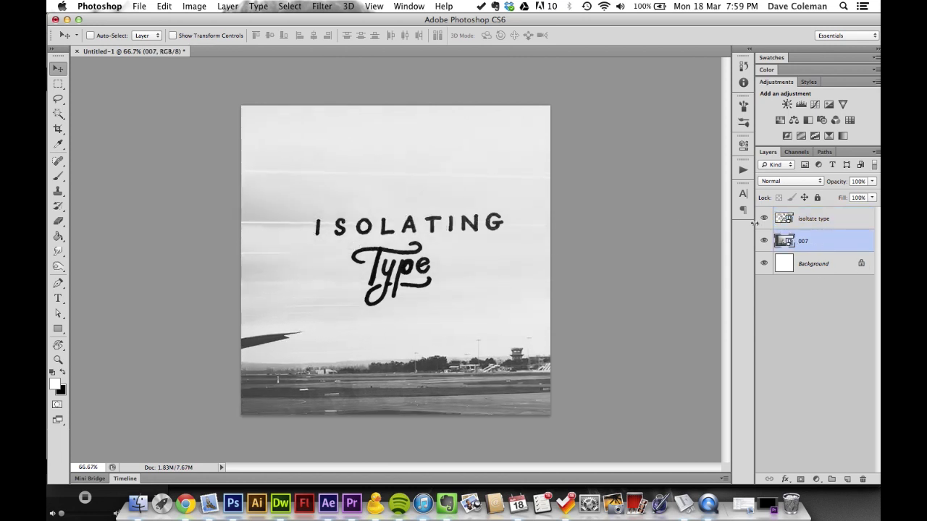
{"action": "left_click", "coordinate": [803, 226]}
{"action": "left_click_drag", "start_coordinate": [439, 253], "coordinate": [431, 255]}
{"action": "key", "text": "super+t"}
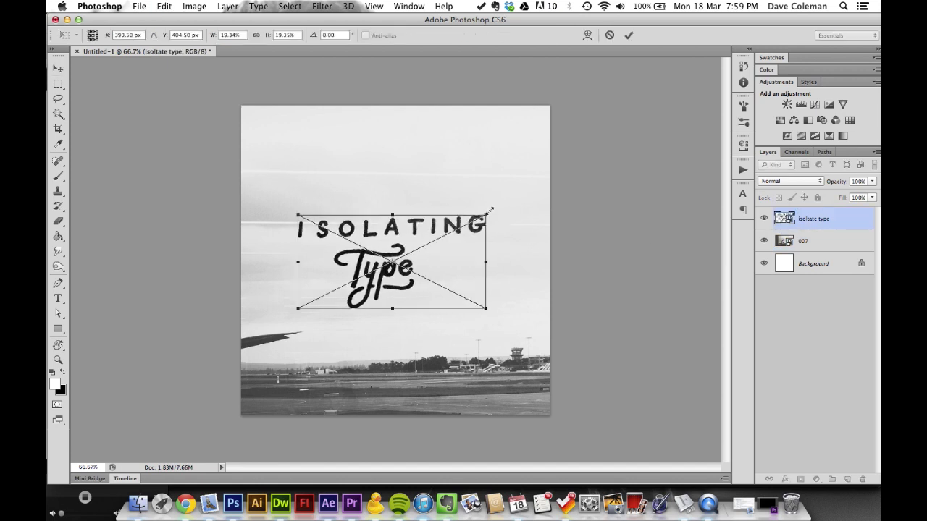
{"action": "left_click_drag", "start_coordinate": [489, 211], "coordinate": [511, 203]}
{"action": "key", "text": "Return"}
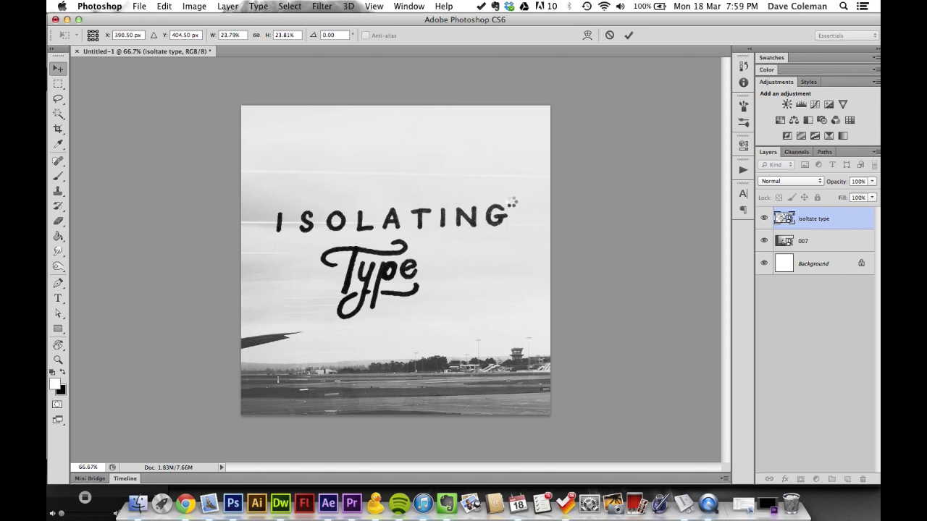
{"action": "mouse_move", "coordinate": [414, 244]}
{"action": "left_mouse_down"}
{"action": "mouse_move", "coordinate": [424, 241]}
{"action": "mouse_move", "coordinate": [424, 249]}
{"action": "left_mouse_up"}
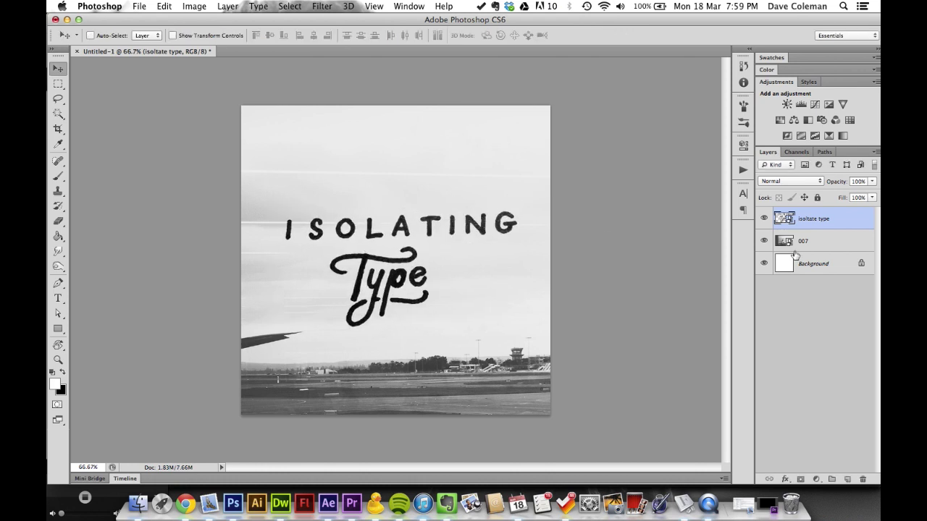
Step: Apply a Color Overlay in dark grey #3e3e3e, sampled from the plane's wing, to the lettering layer
{"action": "double_click", "coordinate": [840, 222]}
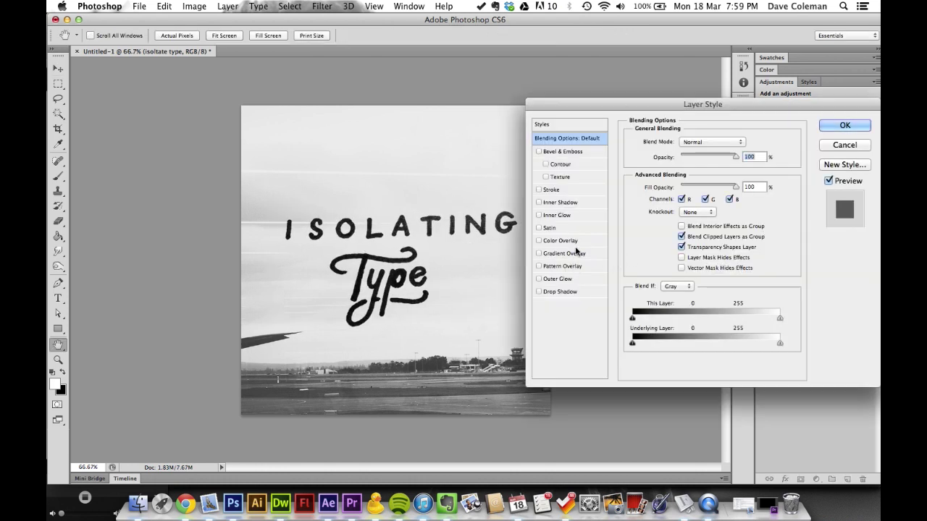
{"action": "left_click", "coordinate": [572, 252]}
{"action": "left_click", "coordinate": [539, 253]}
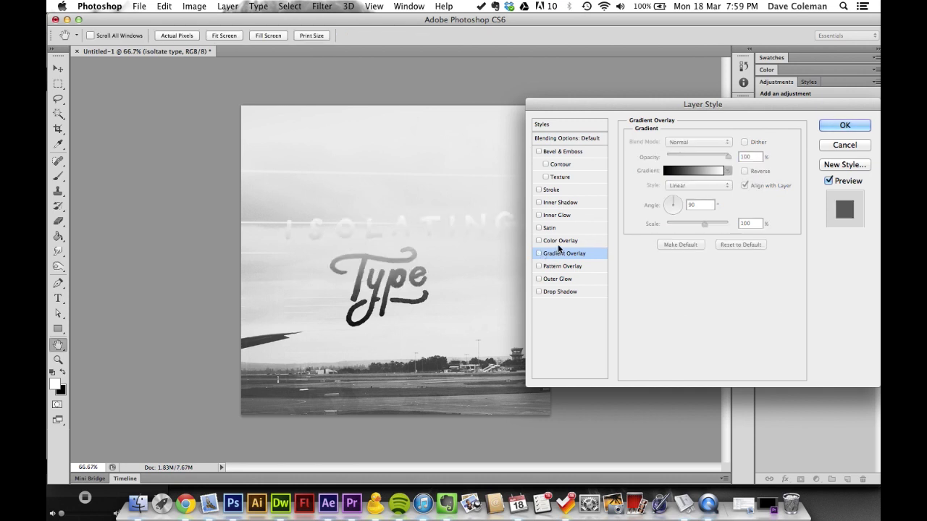
{"action": "left_click", "coordinate": [562, 240]}
{"action": "left_click", "coordinate": [744, 142]}
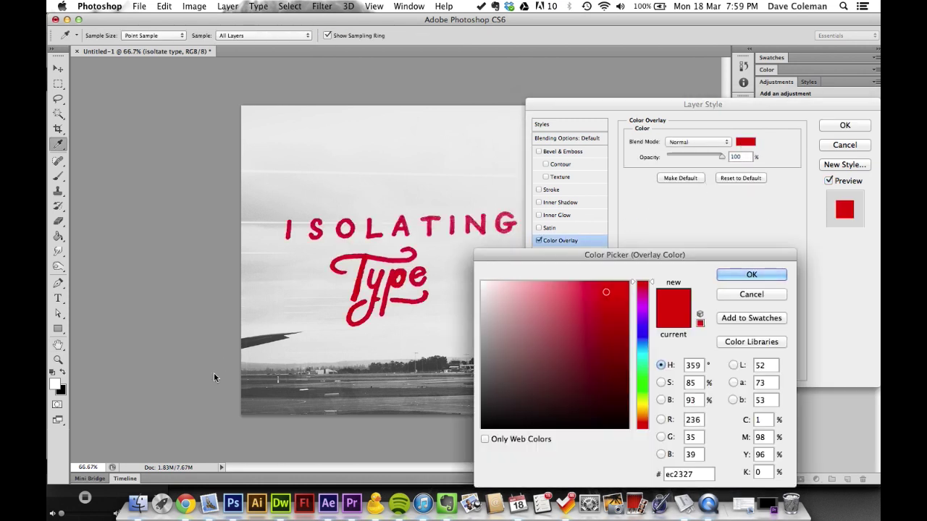
{"action": "left_click", "coordinate": [252, 346]}
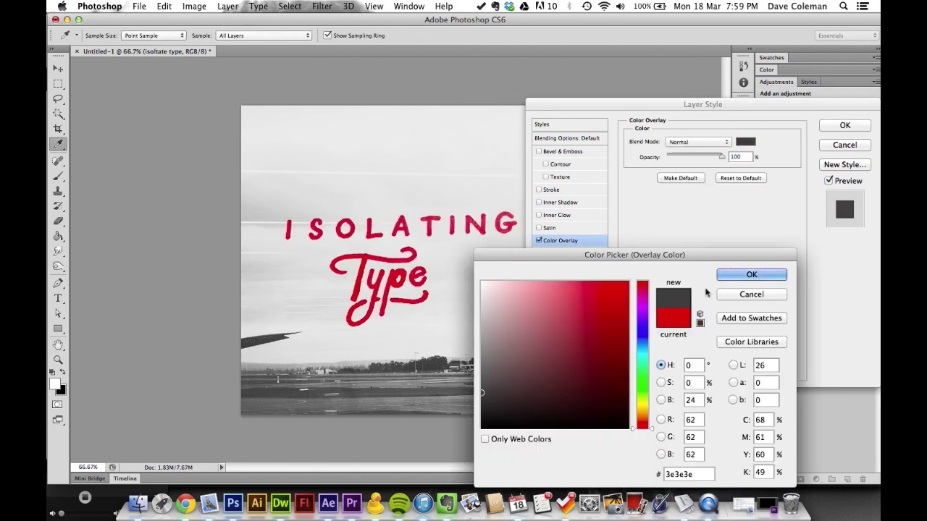
{"action": "left_click", "coordinate": [751, 276]}
{"action": "left_click", "coordinate": [845, 125]}
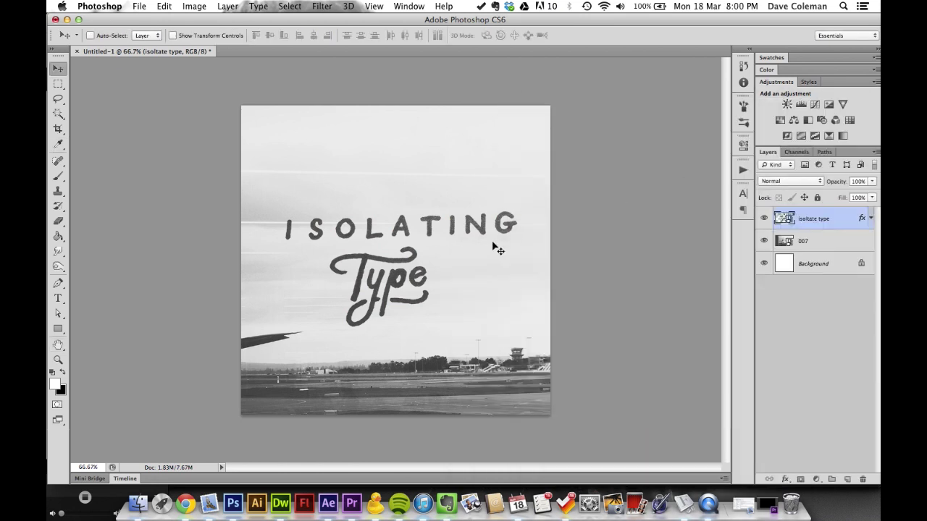
Step: Nudge the lettering three pixels left and one pixel up with the arrow keys
{"action": "key", "text": "Left"}
{"action": "key", "text": "Left"}
{"action": "key", "text": "Left"}
{"action": "key", "text": "Left"}
{"action": "key", "text": "Left"}
{"action": "key", "text": "Left"}
{"action": "key", "text": "Left"}
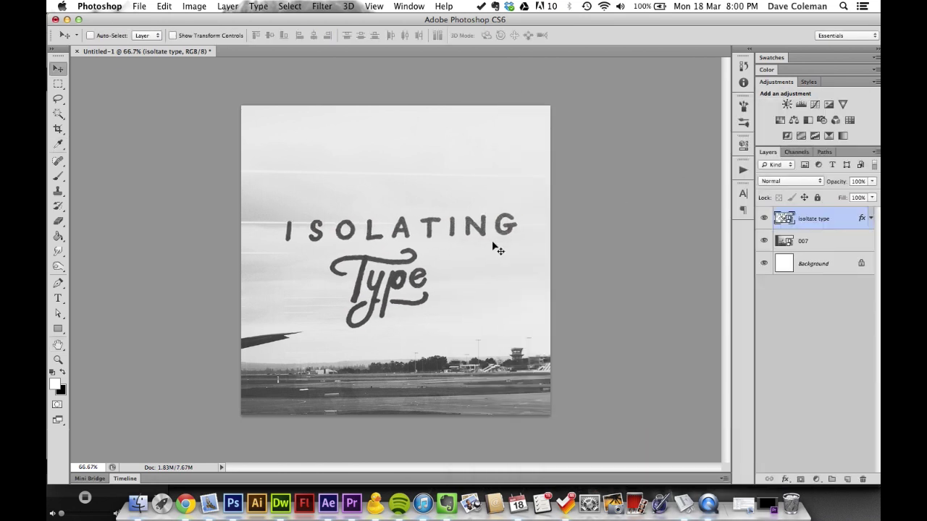
{"action": "key", "text": "Left"}
{"action": "key", "text": "Left"}
{"action": "key", "text": "Left"}
{"action": "key", "text": "Up"}
{"action": "key", "text": "Up"}
{"action": "key", "text": "Up"}
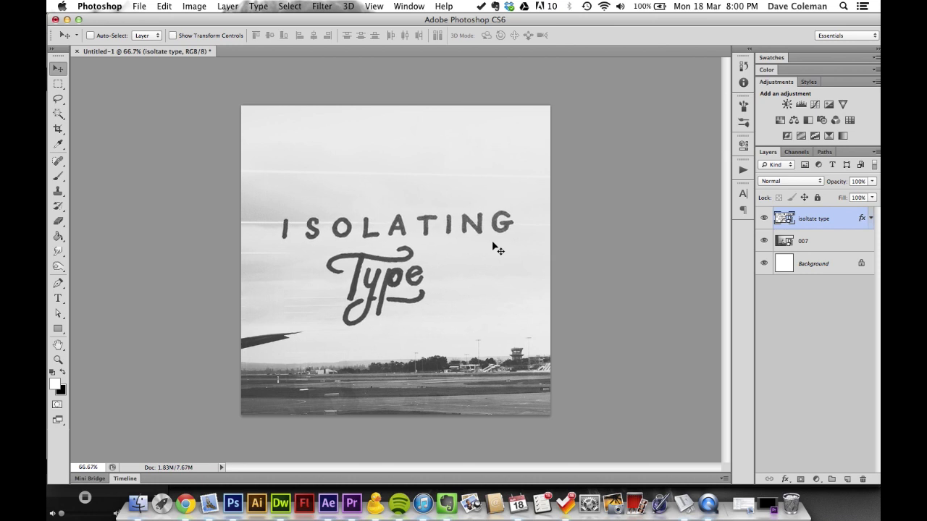
{"action": "key", "text": "Left"}
{"action": "key", "text": "Left"}
{"action": "key", "text": "Left"}
{"action": "key", "text": "Left"}
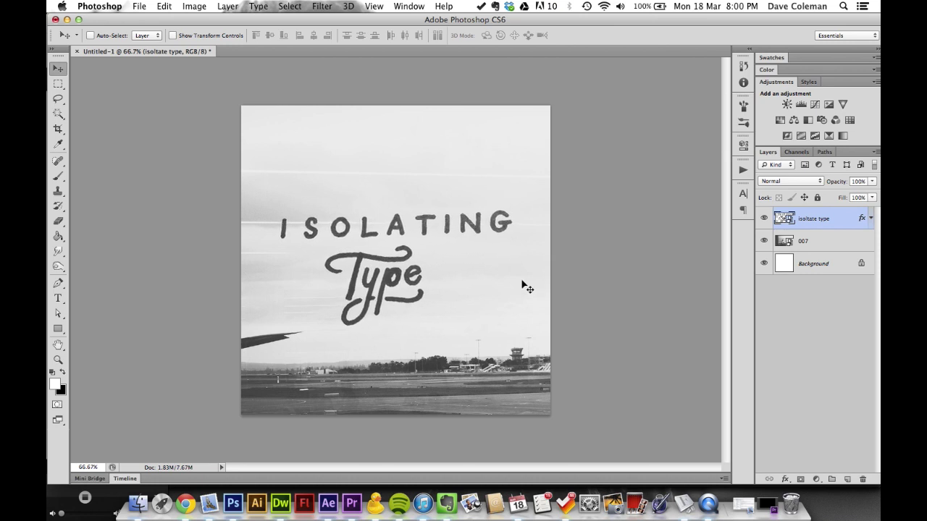